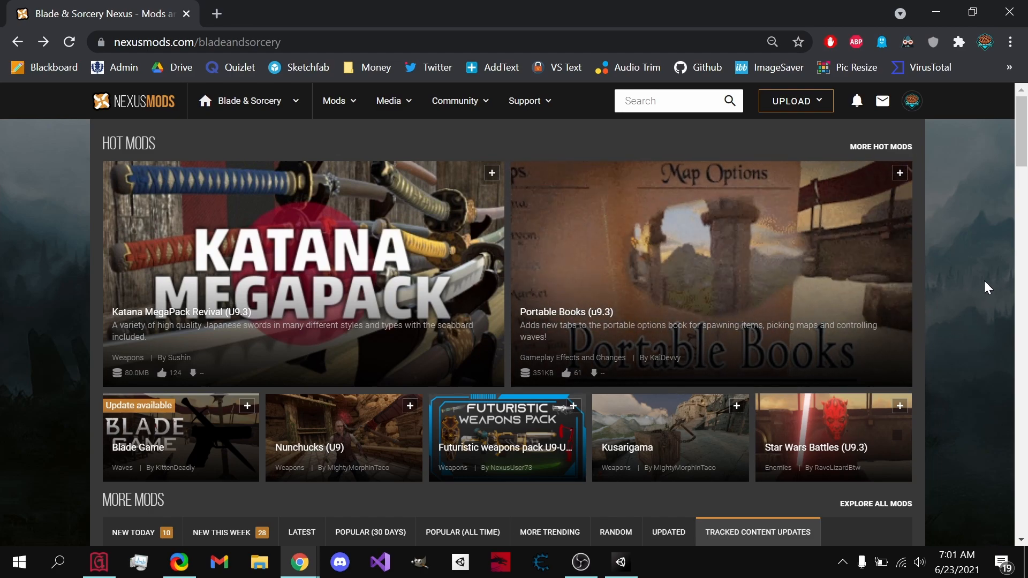
Start uploading a new mod for Blade & Sorcery and choose Spells as its category
click(797, 109)
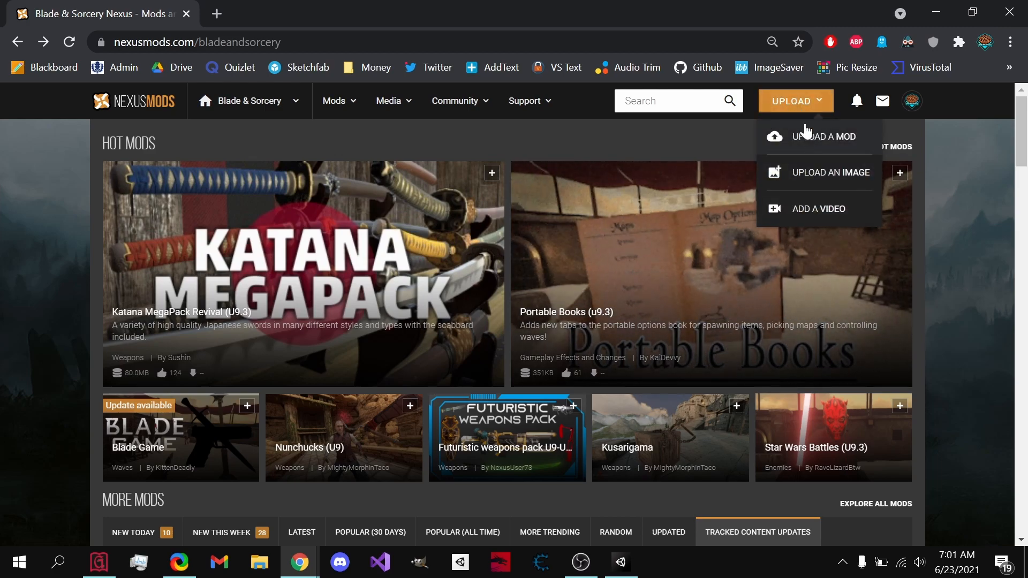
click(808, 134)
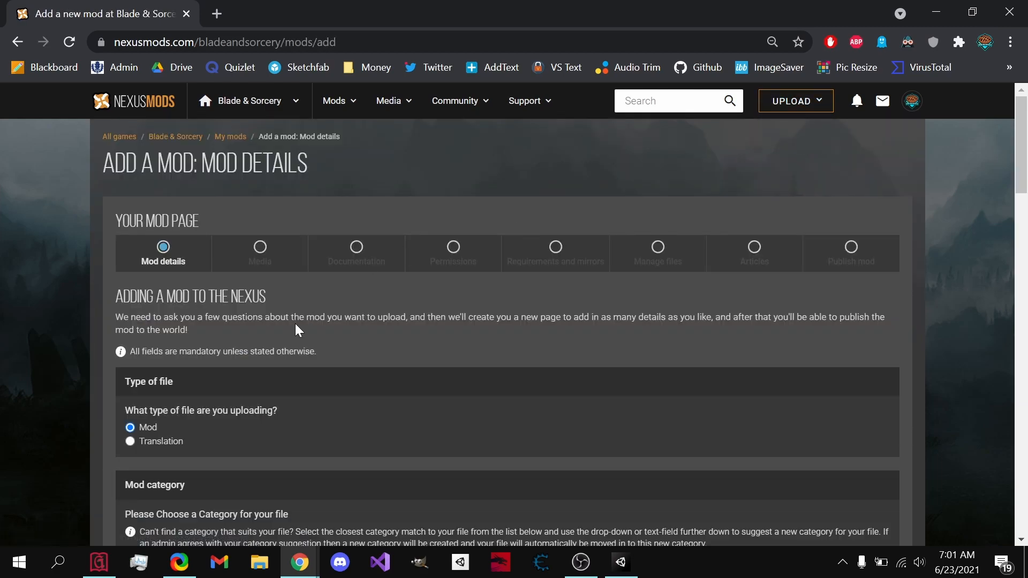
scroll(85, 419, down, 5)
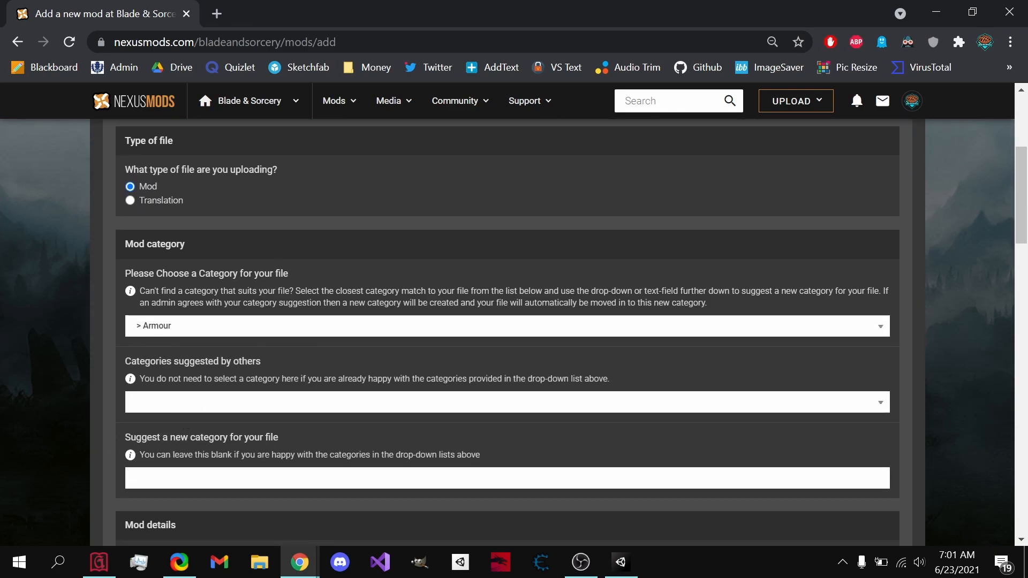
click(221, 327)
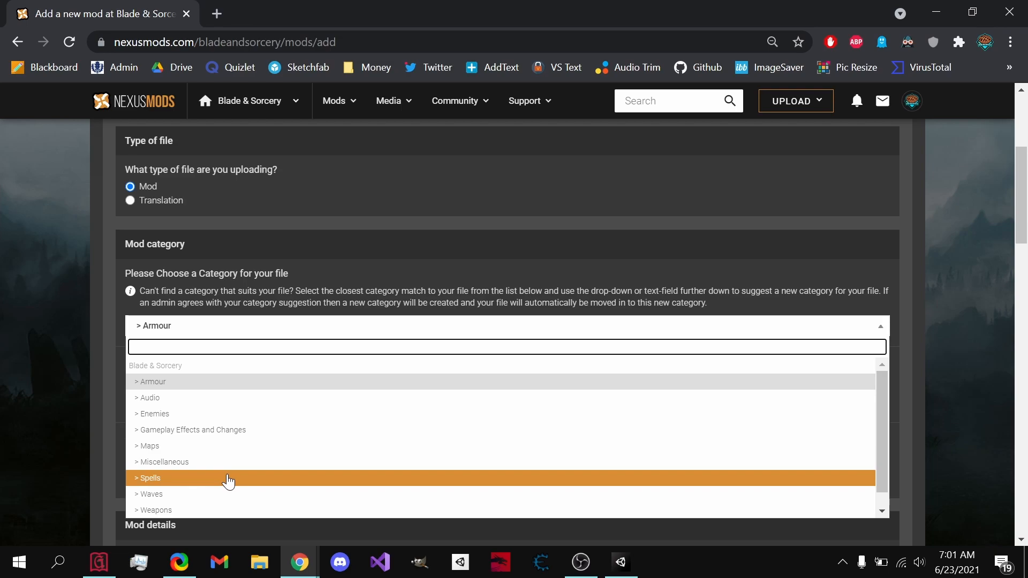
click(180, 484)
Name the mod "mod(9.3)" and set its language to English
scroll(193, 405, down, 3)
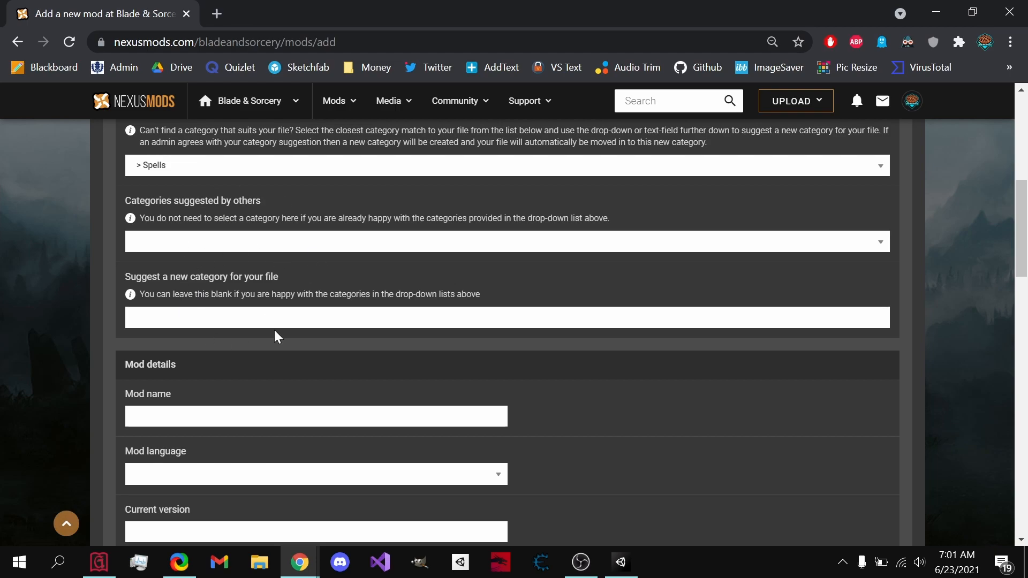
scroll(184, 352, down, 3)
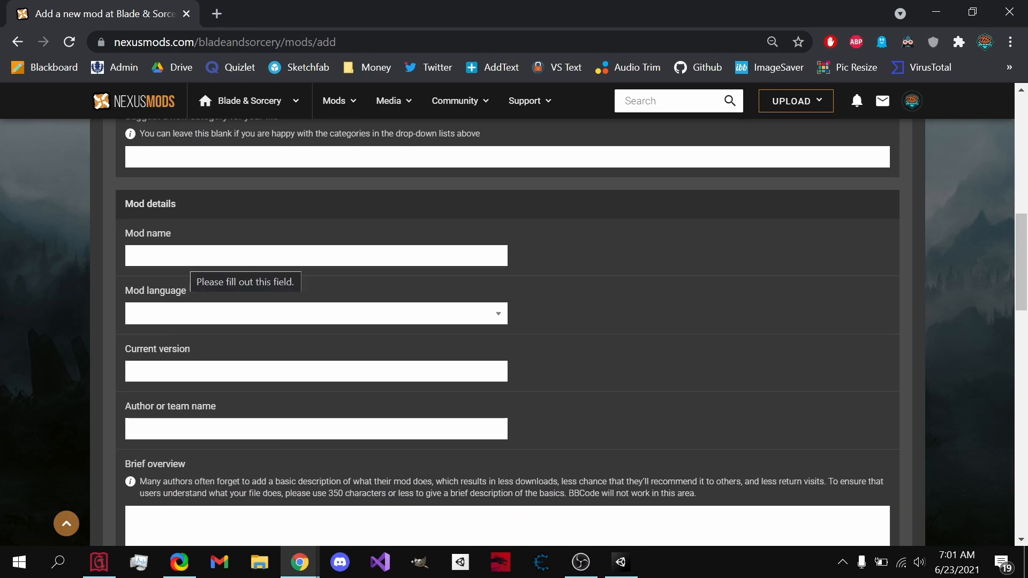
click(187, 257)
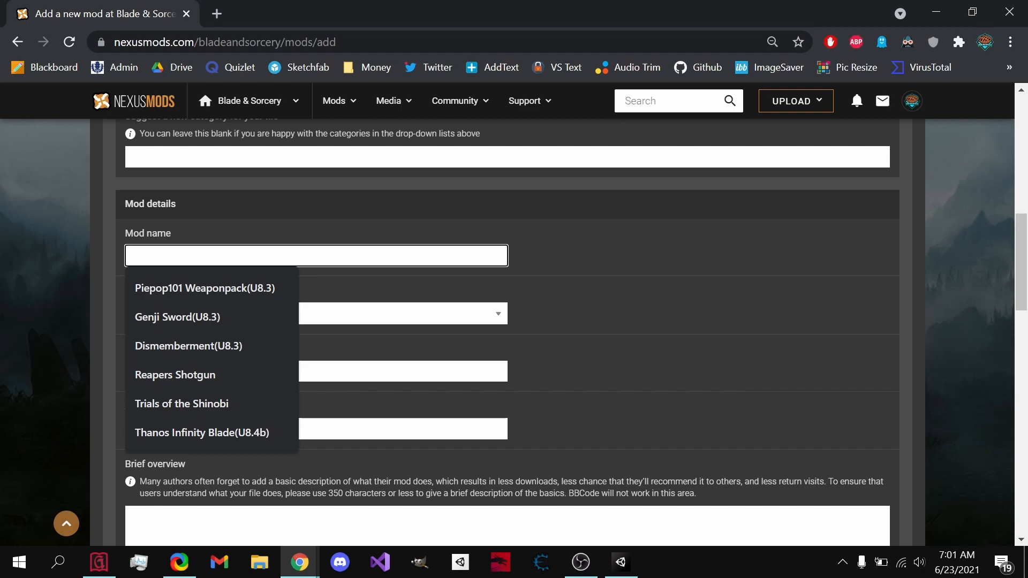
text(mod()
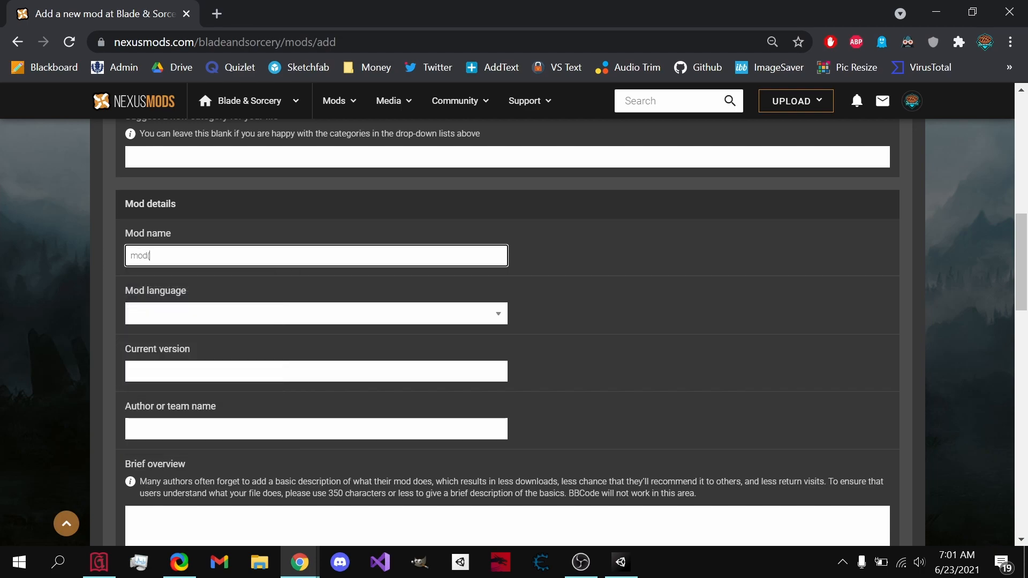
text(9.3))
click(291, 325)
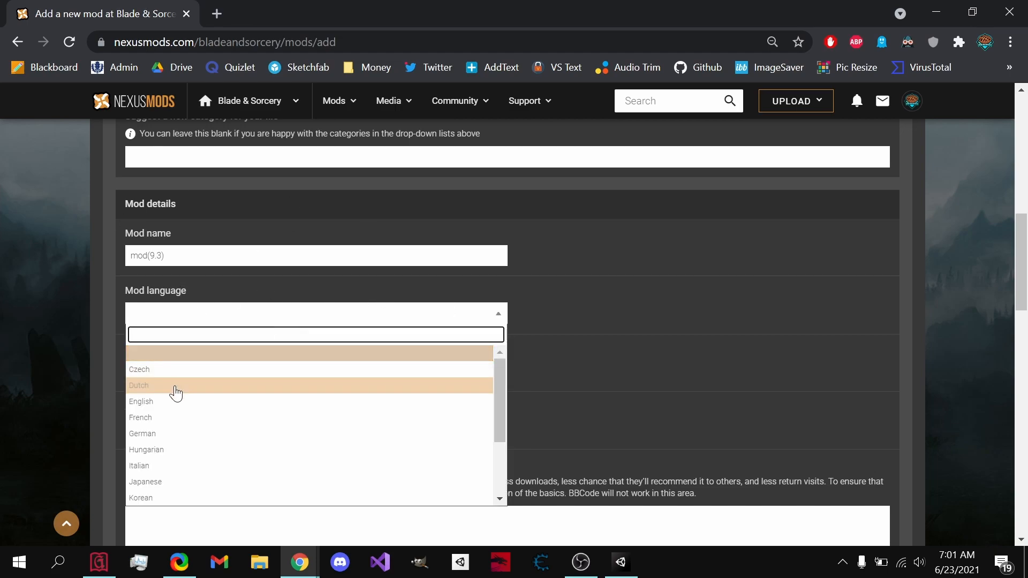
click(167, 403)
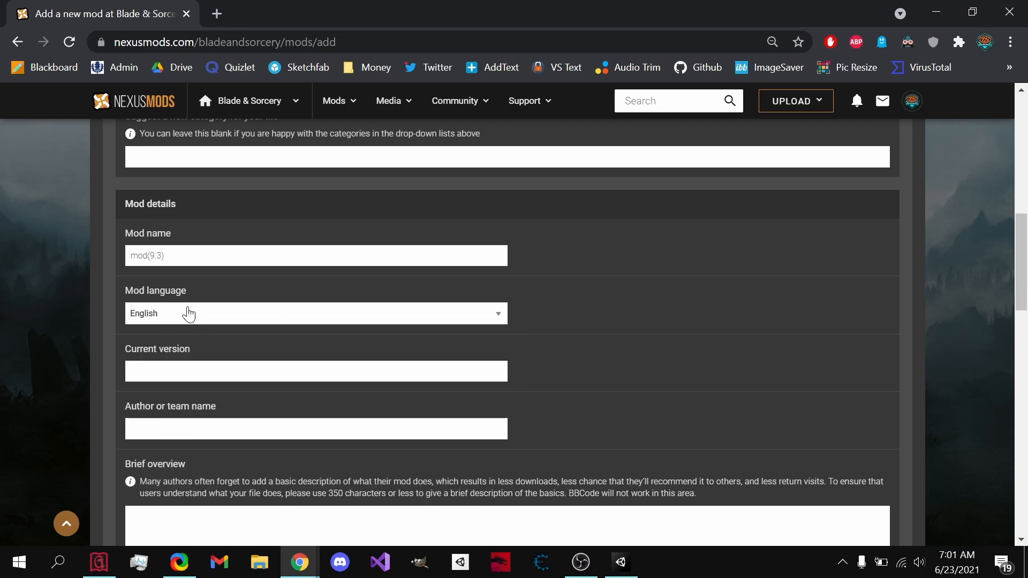
Set the current version to 1.0 and fill in the author name
click(177, 372)
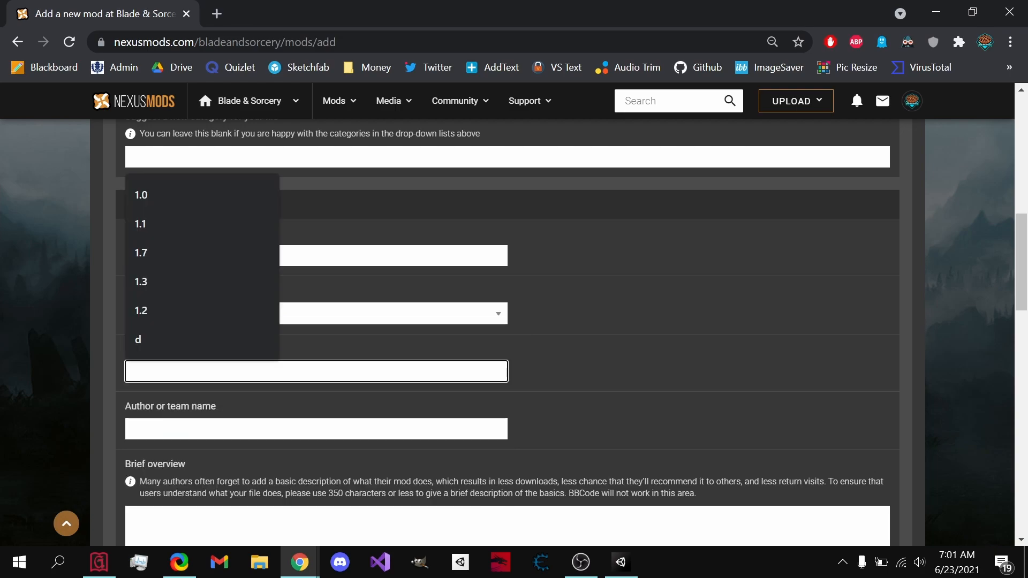
click(193, 195)
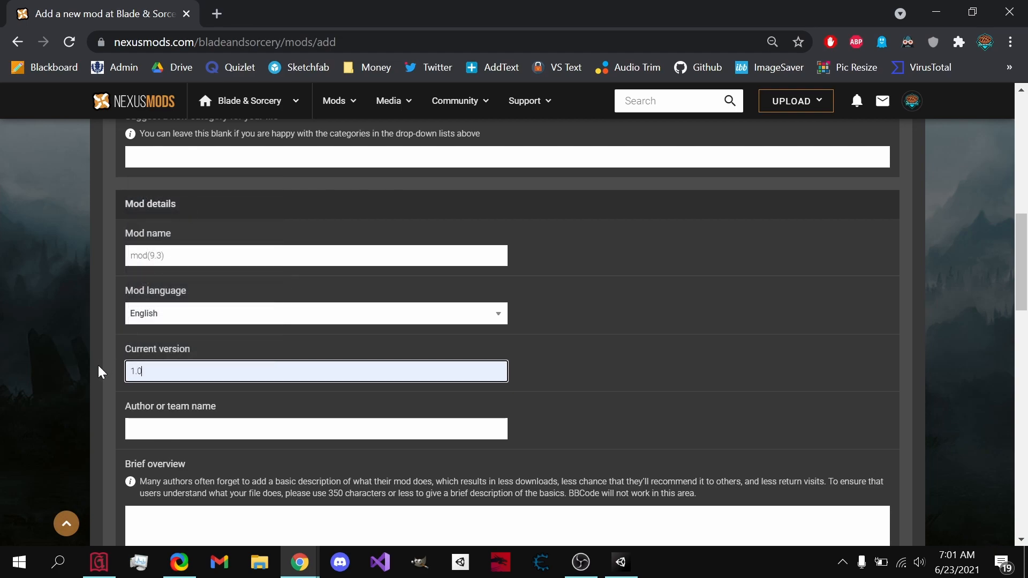
scroll(102, 384, down, 1)
click(182, 349)
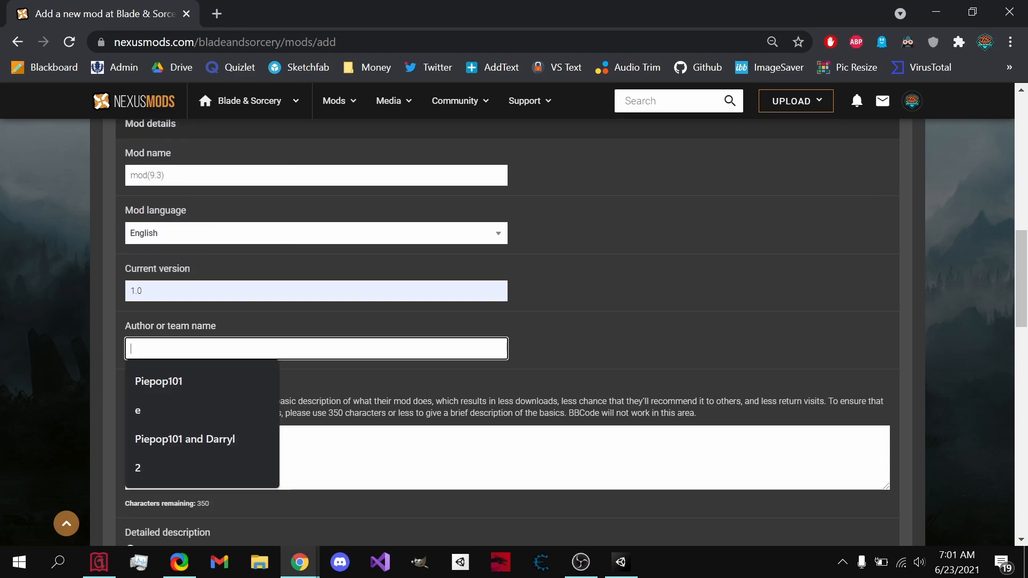
click(176, 376)
Enter "oksdoskd" as the brief overview and "sdvsdvsdvsdvsdv" as the detailed description
scroll(176, 375, down, 2)
click(180, 298)
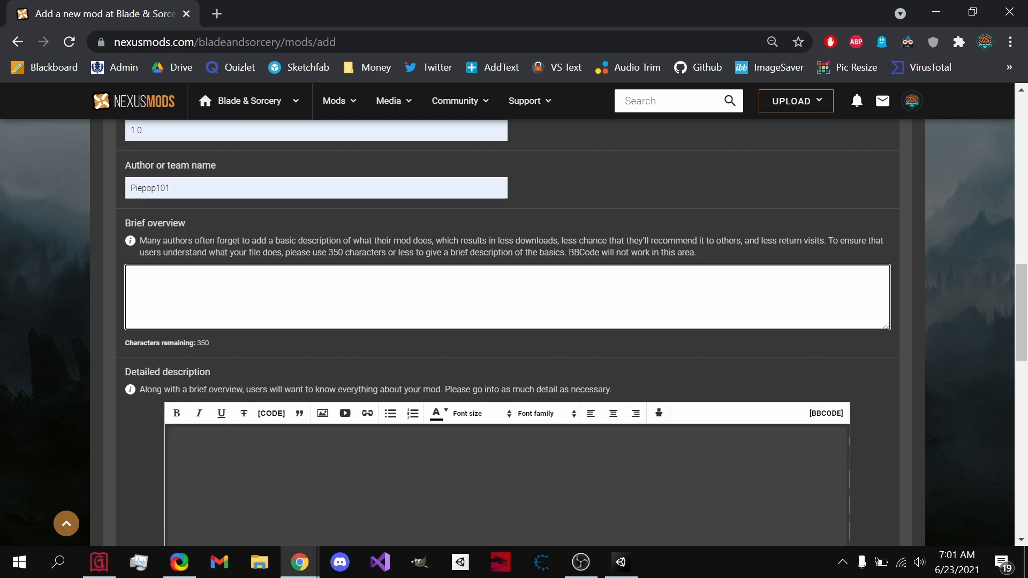
text(oksdoskd)
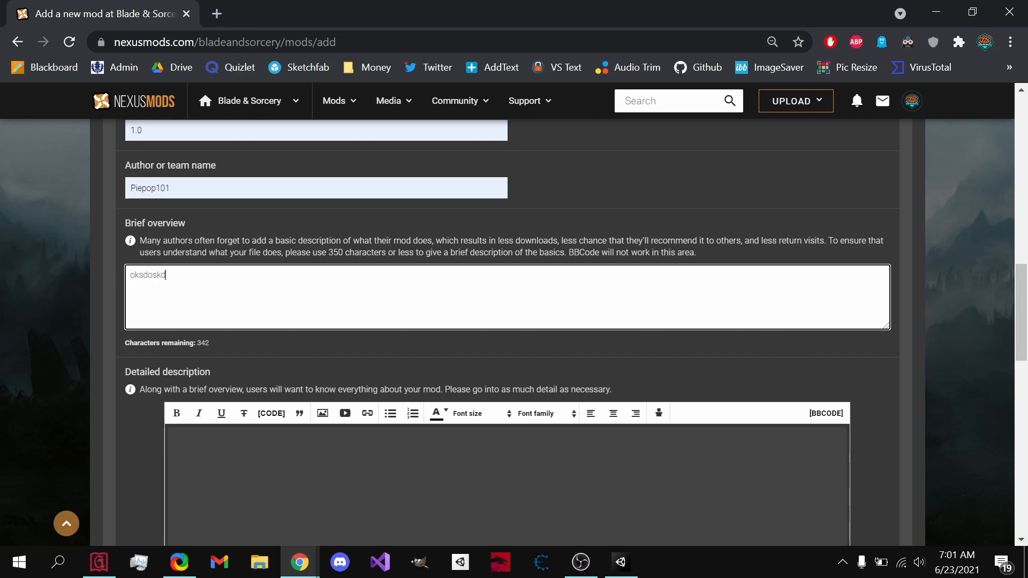
scroll(508, 274, down, 1)
scroll(508, 321, down, 3)
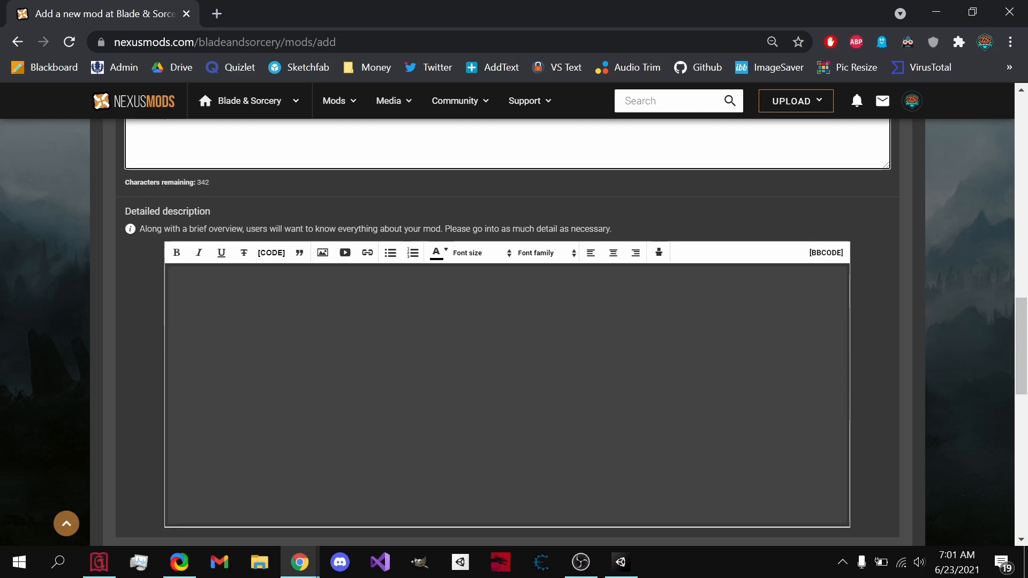
scroll(508, 322, up, 2)
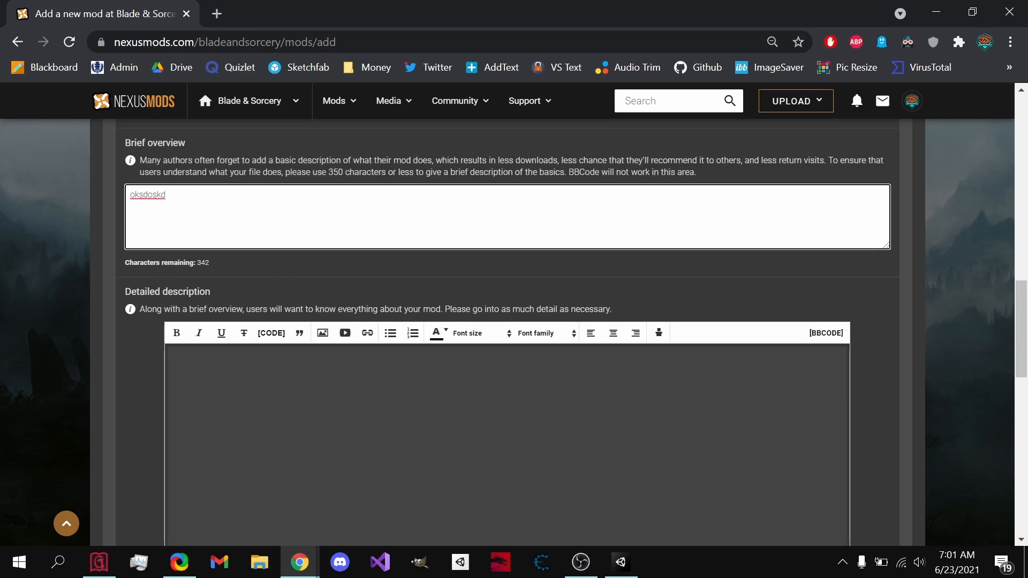
click(176, 360)
text(sdvsdvsdvsdvsdv)
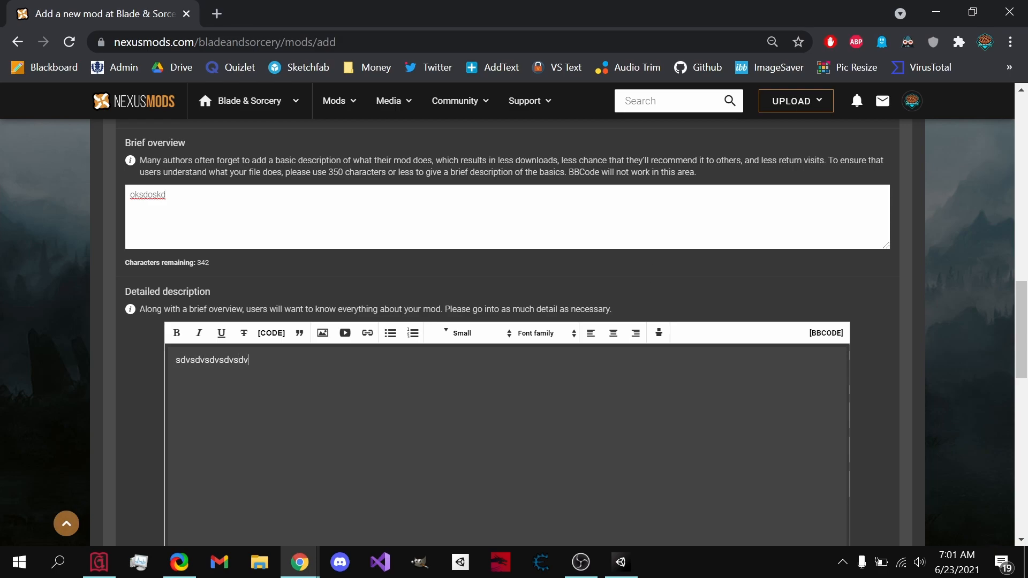
scroll(516, 405, down, 8)
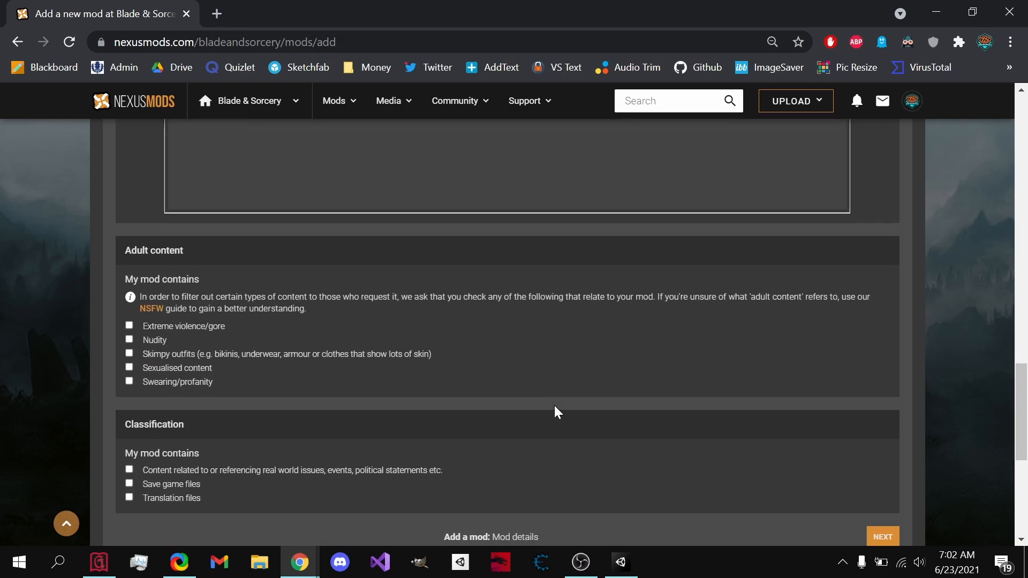
scroll(660, 416, up, 5)
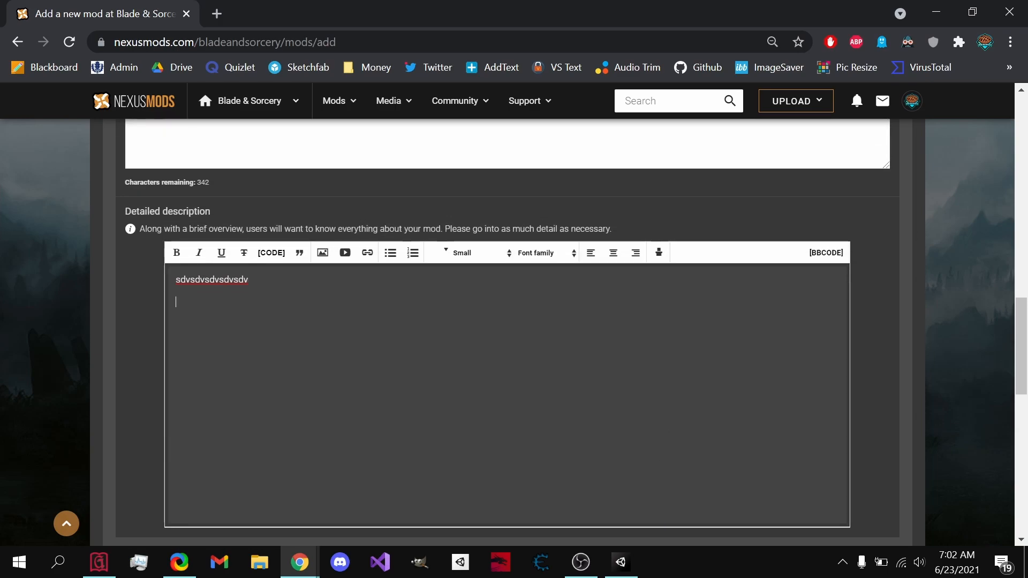
key(Return)
drag(250, 280, 174, 280)
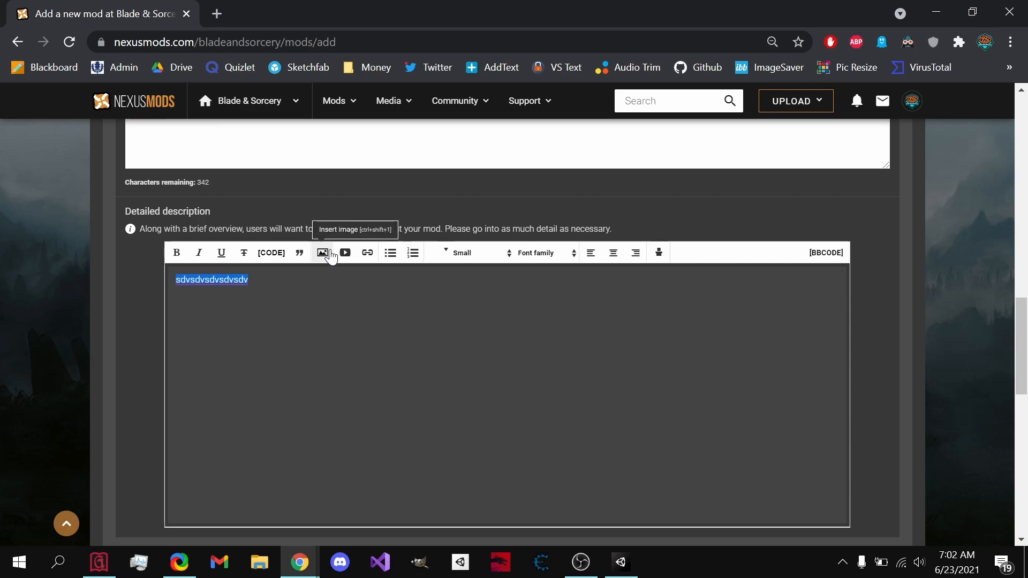
click(368, 254)
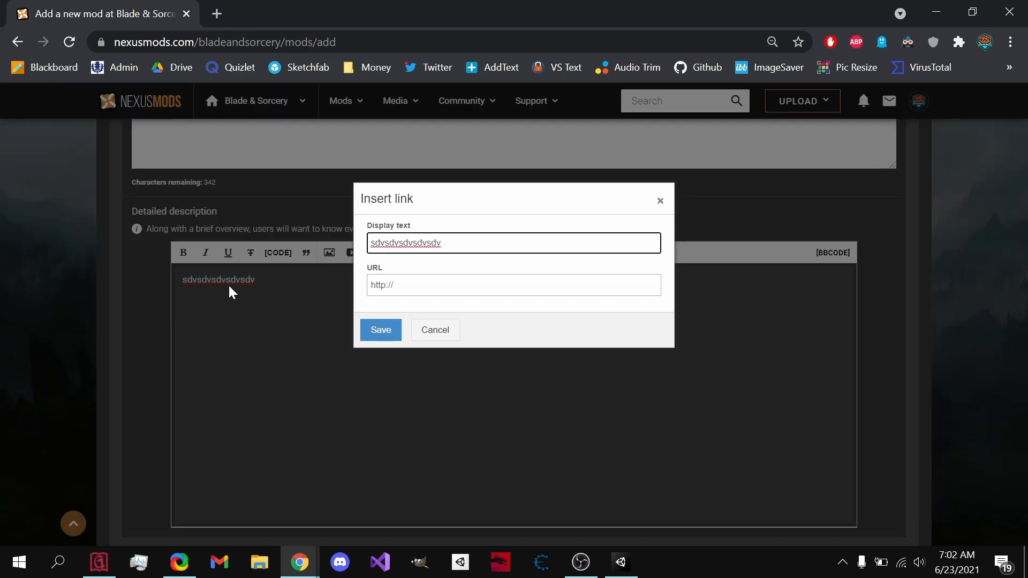
click(431, 335)
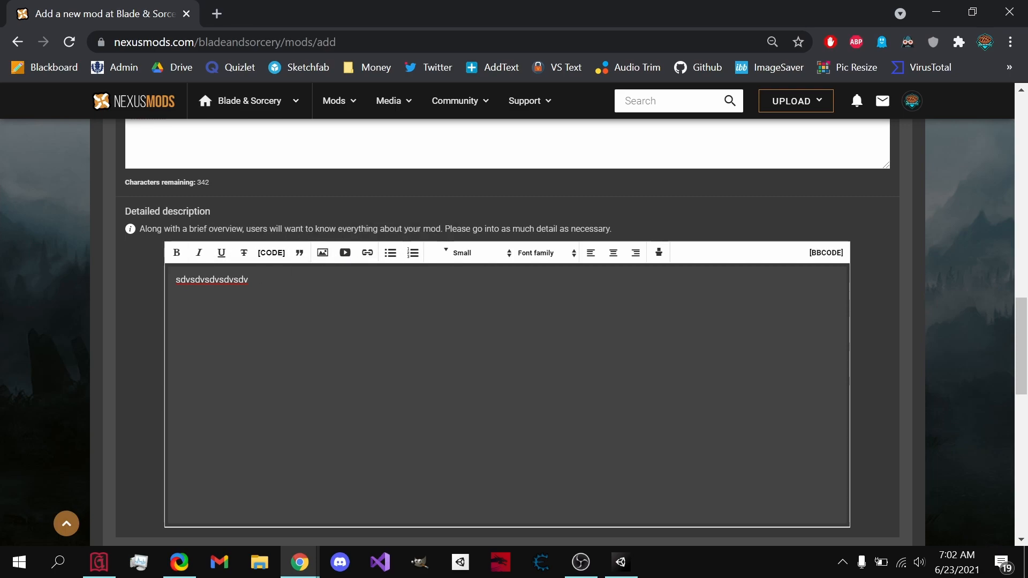
Submit the mod details after the adult content and classification options, and proceed to the Media stage
scroll(507, 332, down, 1)
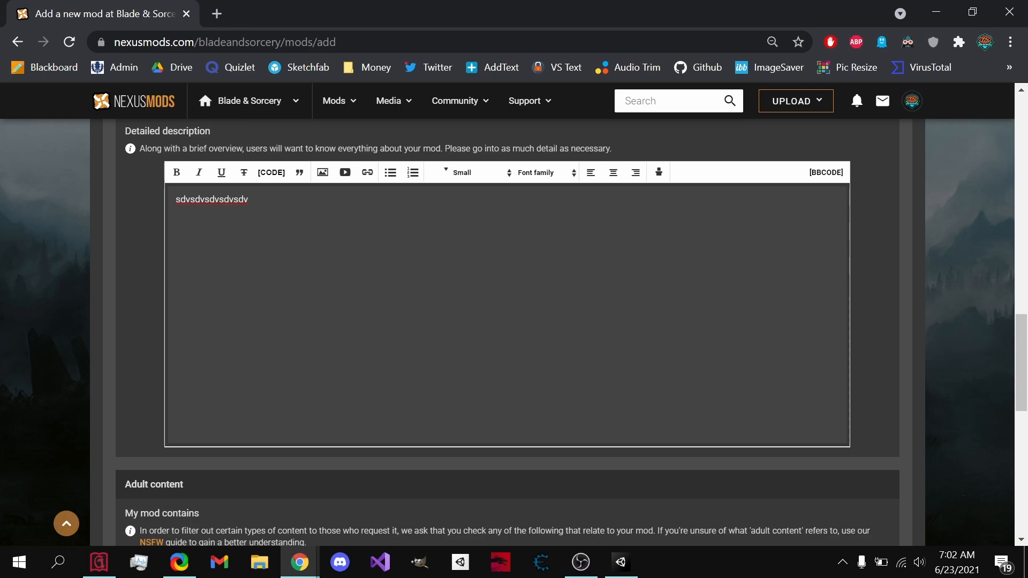
scroll(301, 324, down, 4)
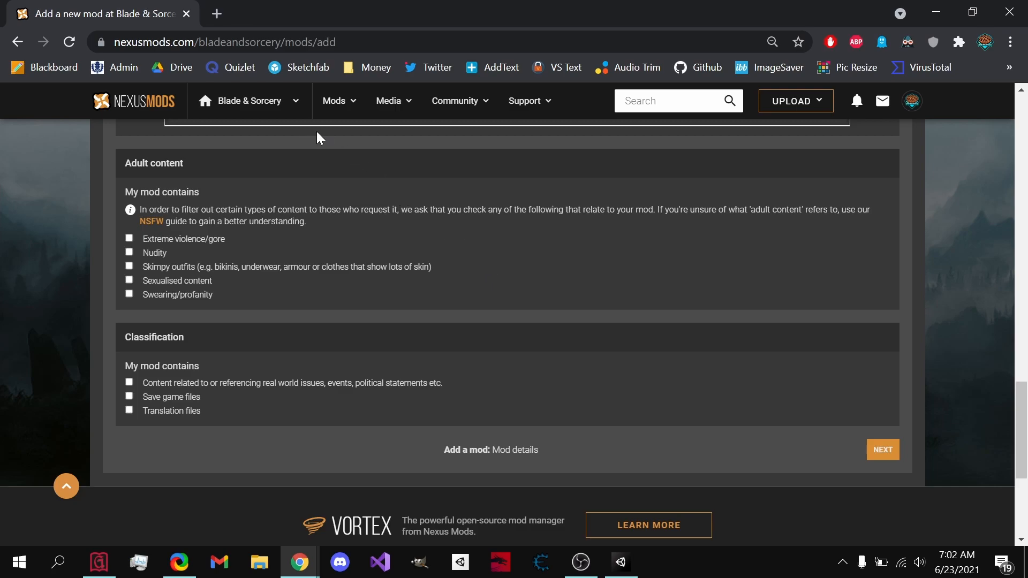
click(164, 259)
click(875, 448)
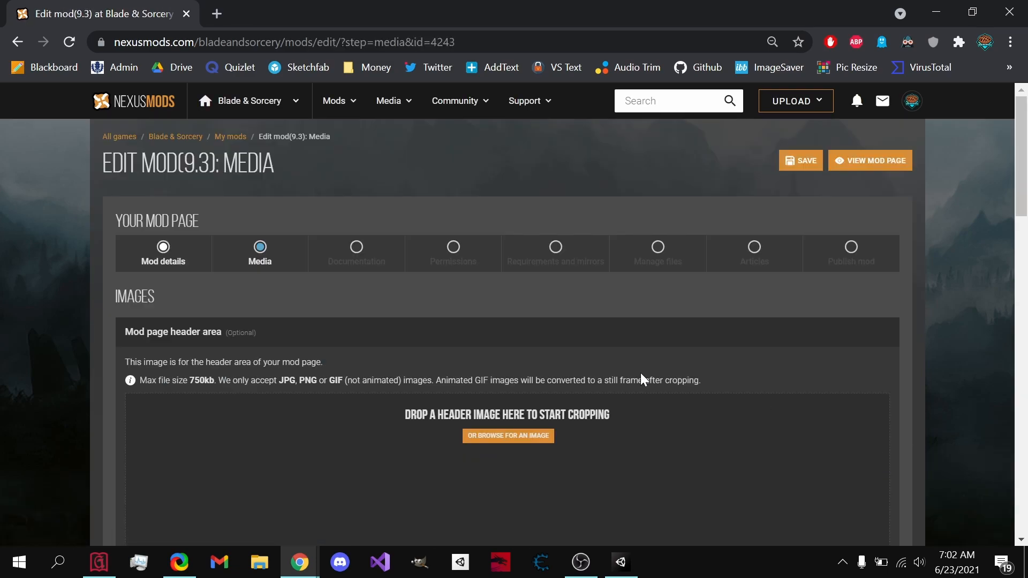
Review the mod image and video sections, adding nothing, and proceed to the Documentation stage
scroll(641, 374, down, 8)
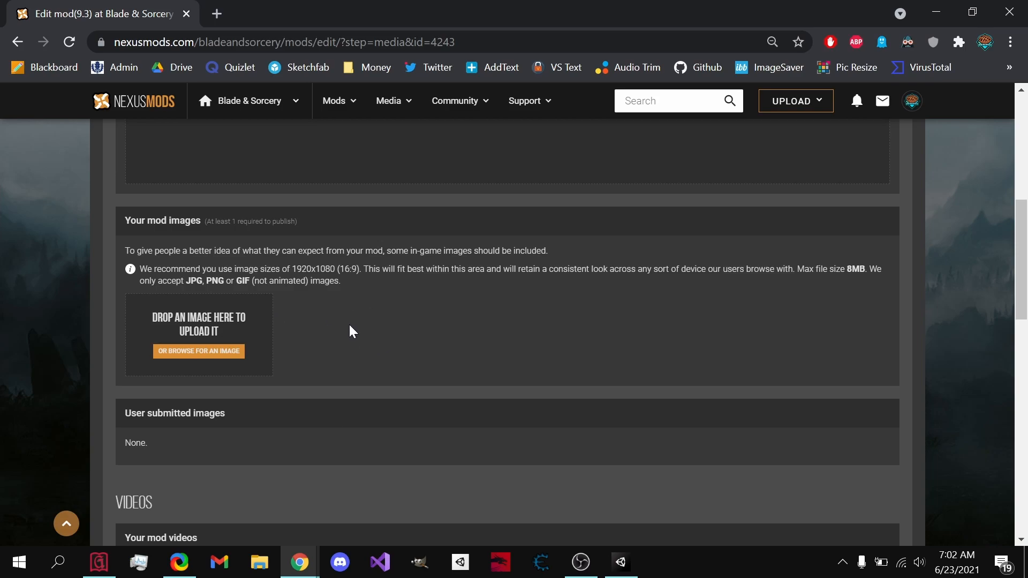
scroll(294, 335, down, 7)
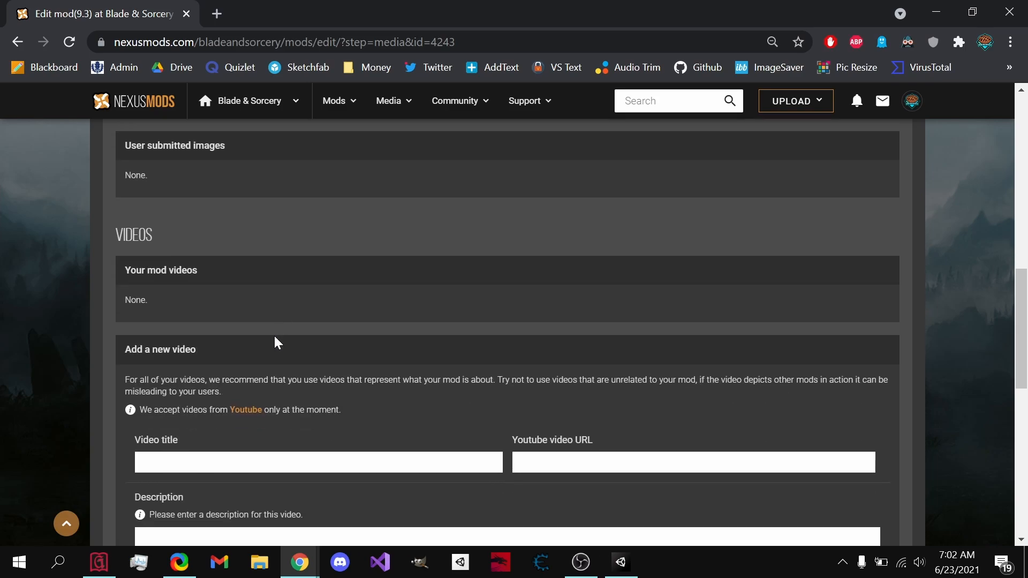
scroll(253, 370, up, 6)
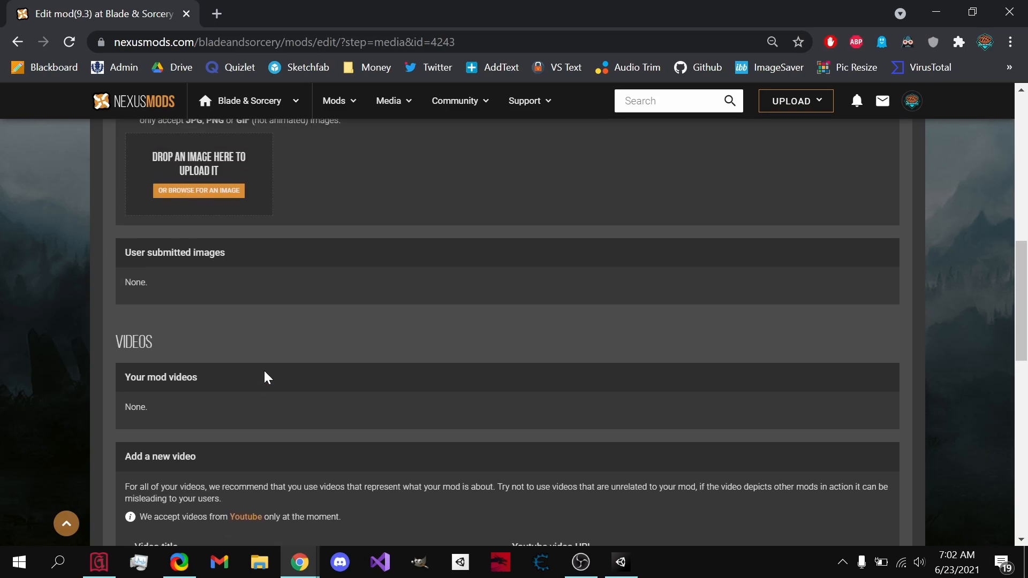
scroll(261, 407, down, 10)
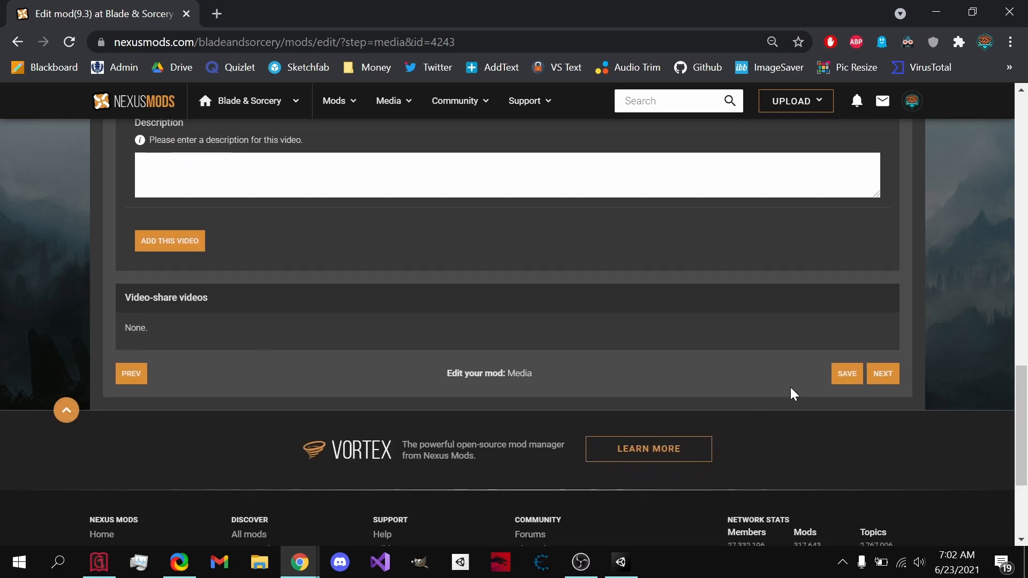
click(875, 373)
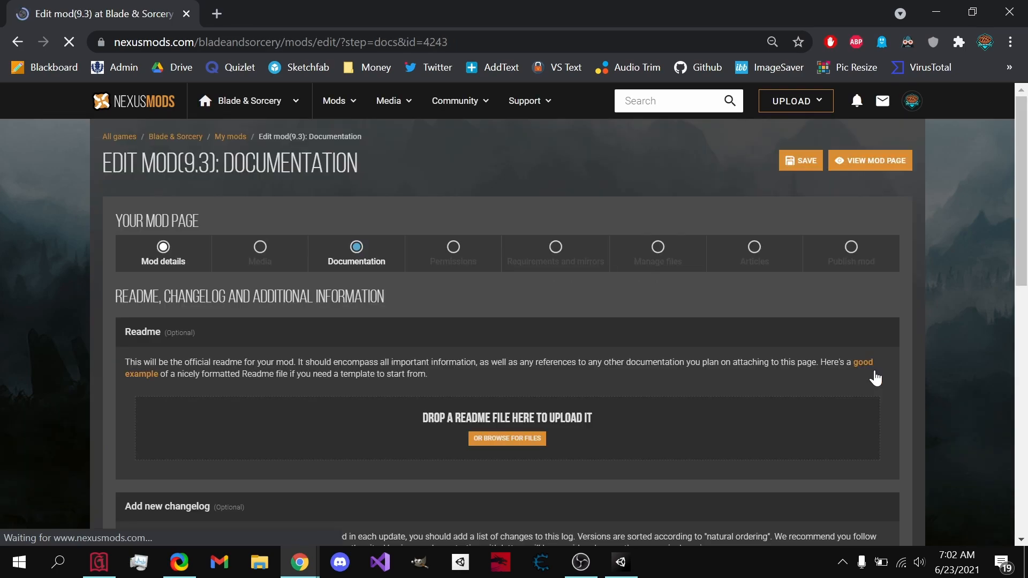
Add the changelog entry "Initial Release" in the first row, for version 1.0
scroll(863, 369, down, 3)
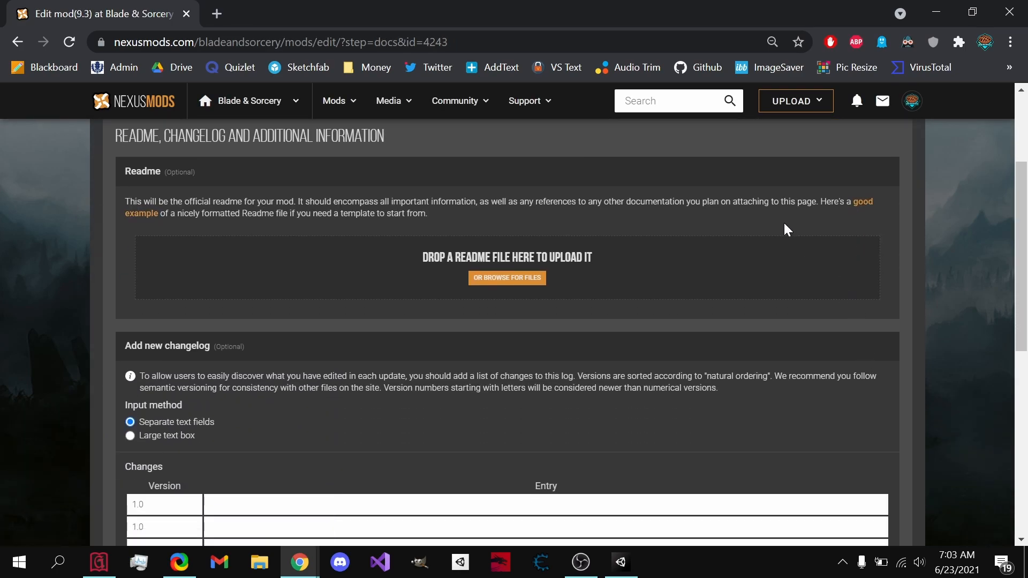
scroll(403, 277, down, 3)
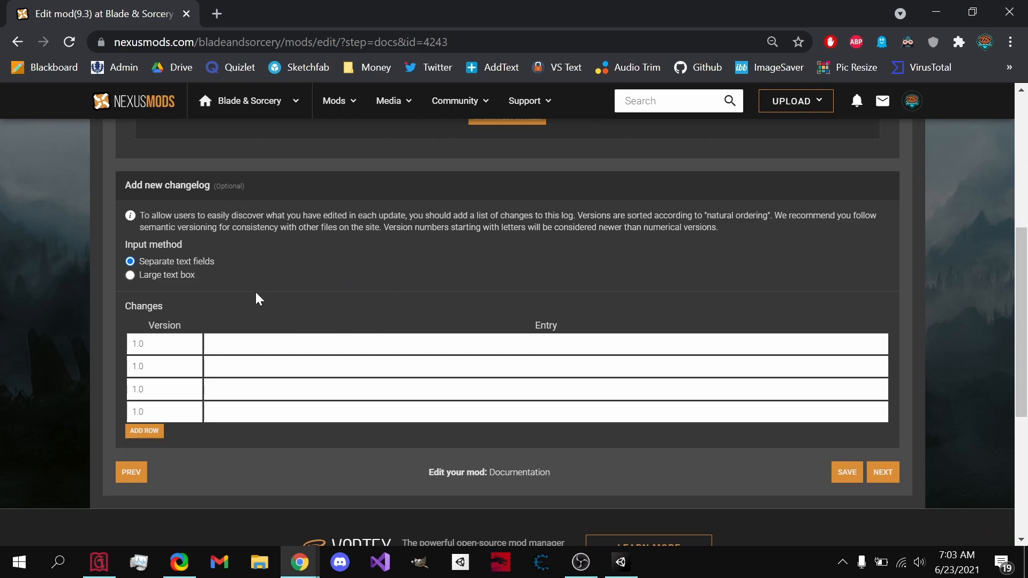
click(260, 340)
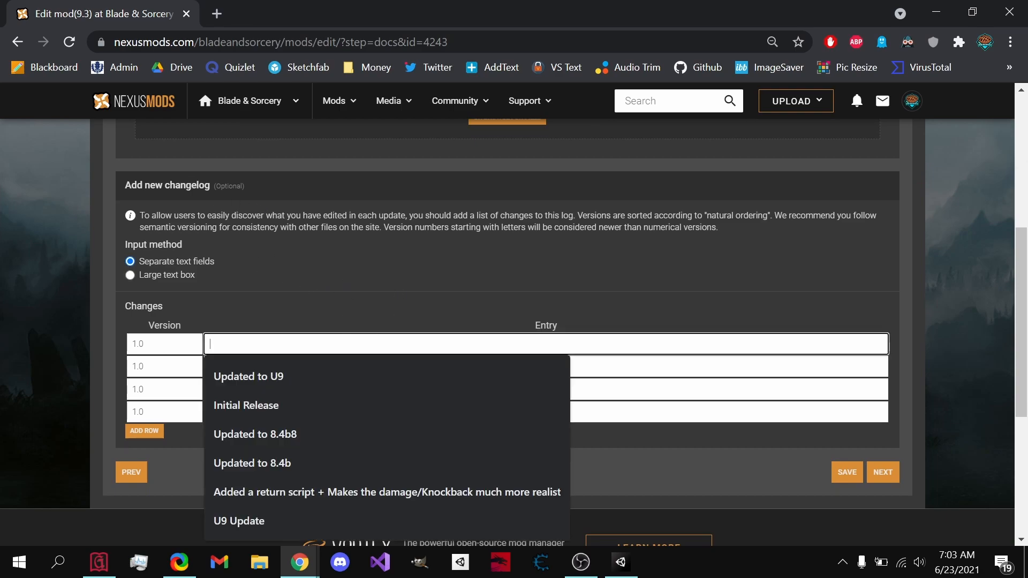
click(311, 401)
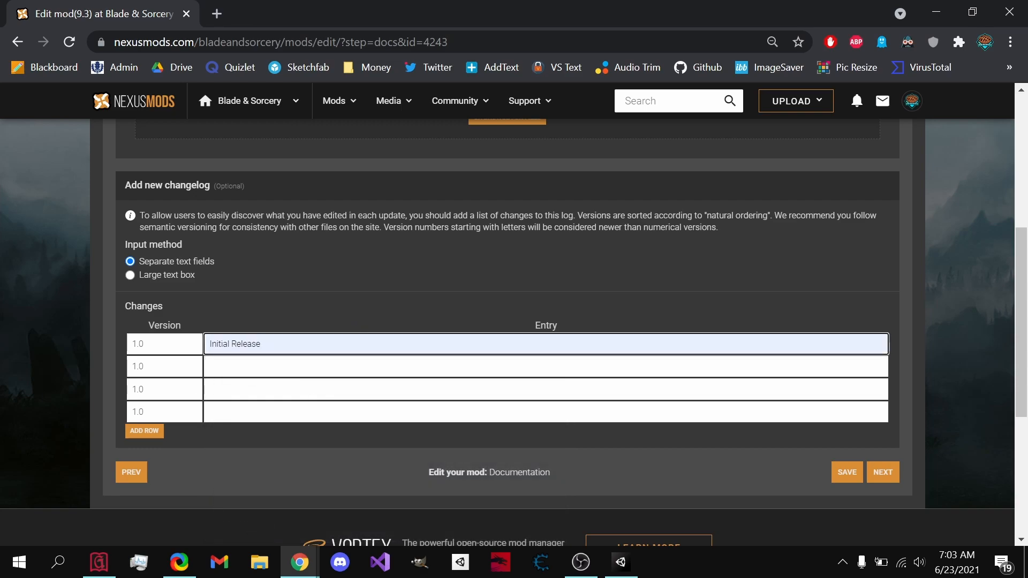
Add a version 1.1 changelog entry "Added a return script + Makes the damage/Knockback much more realistic" and save the documentation
click(165, 367)
key(shift+Left)
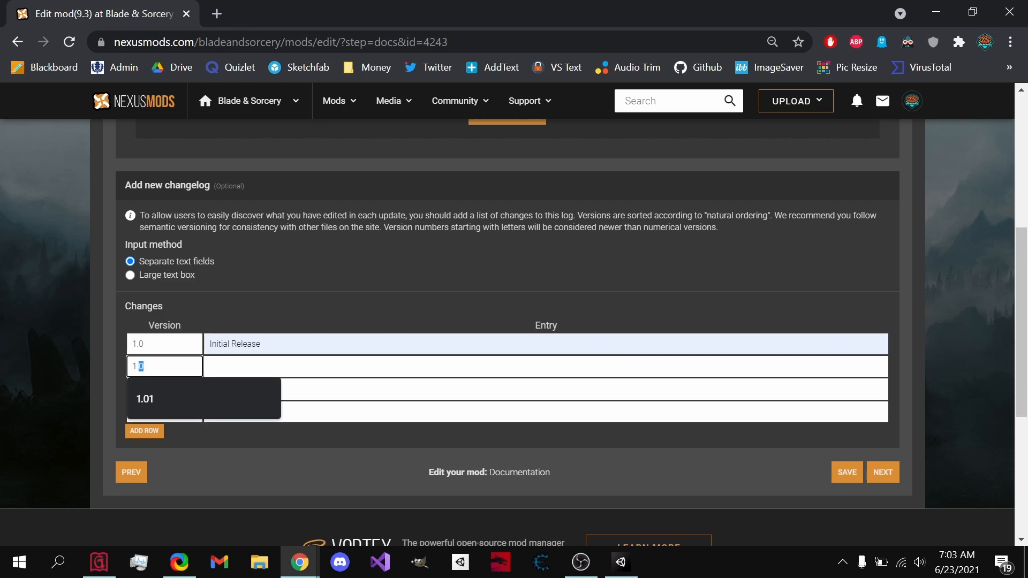
text(1)
key(Tab)
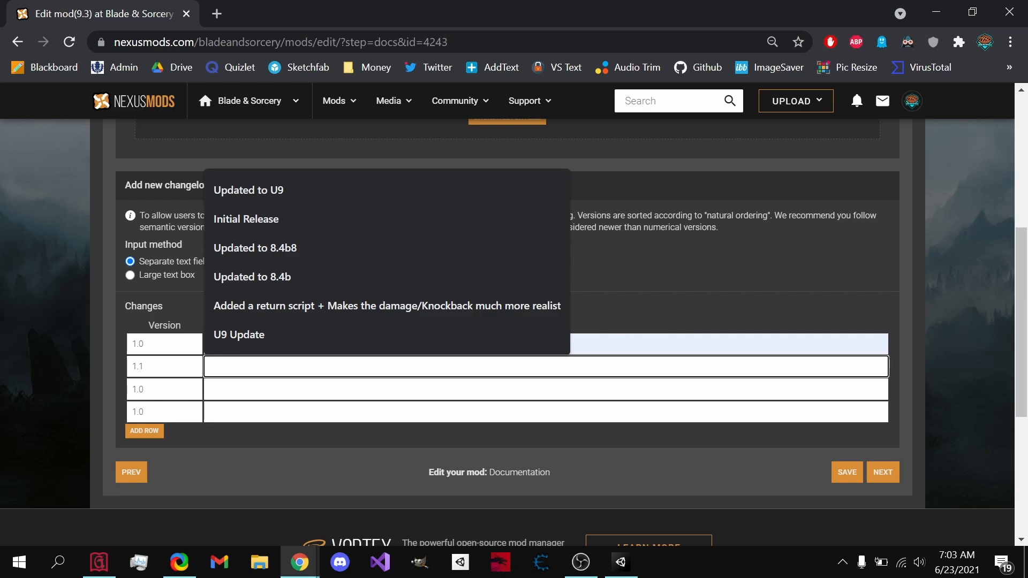
click(243, 308)
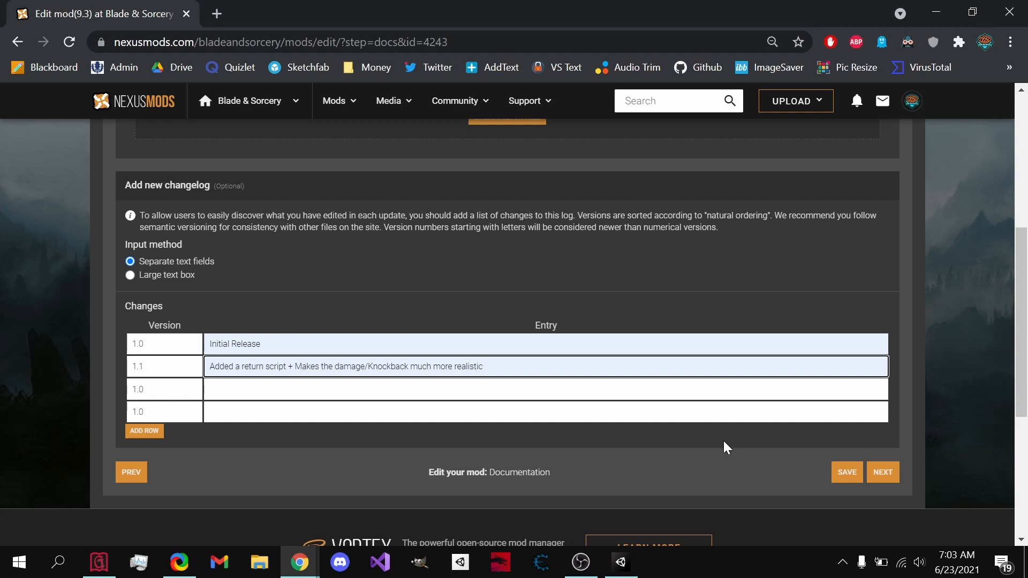
click(859, 476)
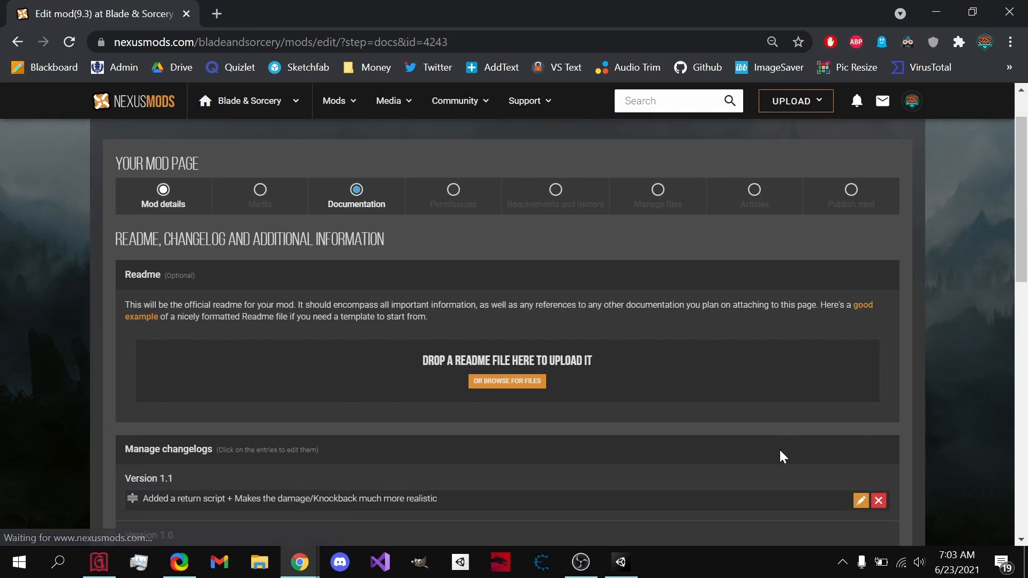
Review the saved changelogs, then view the mod page and examine its changelogs, permissions and credits, and requirements sections
scroll(696, 439, down, 3)
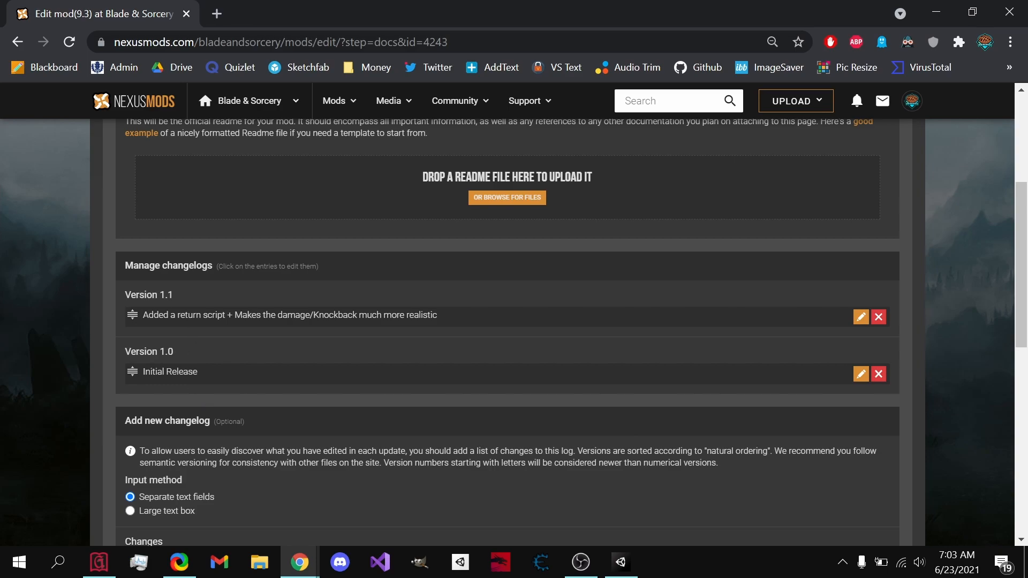
scroll(570, 435, down, 6)
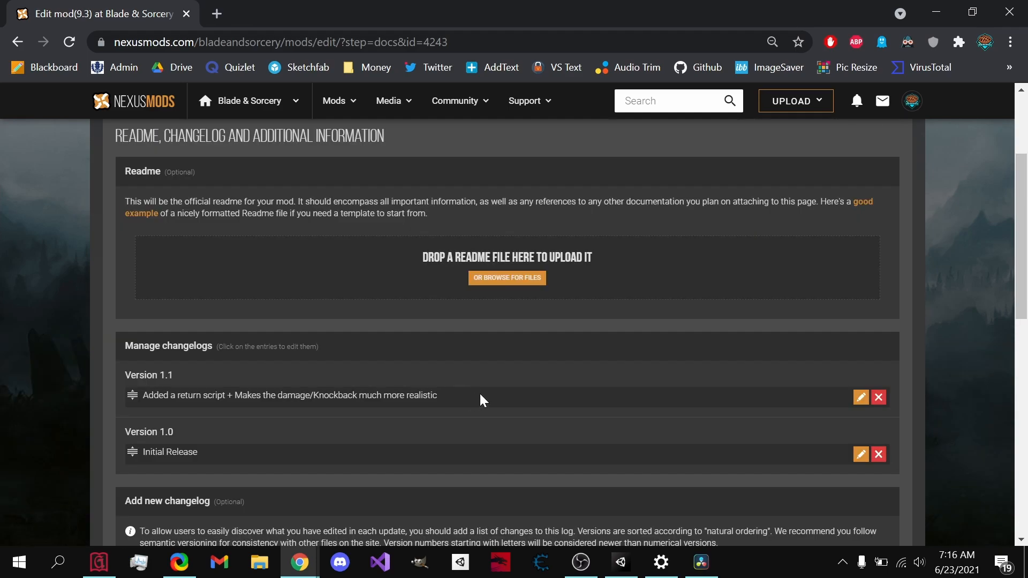
scroll(590, 375, up, 3)
click(869, 162)
scroll(298, 335, down, 5)
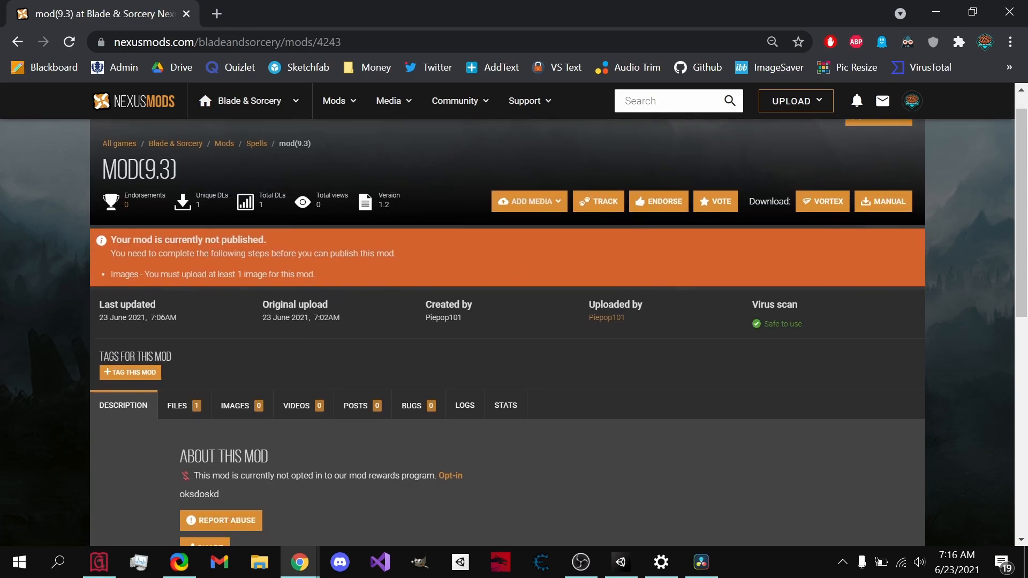
scroll(298, 334, down, 2)
click(290, 349)
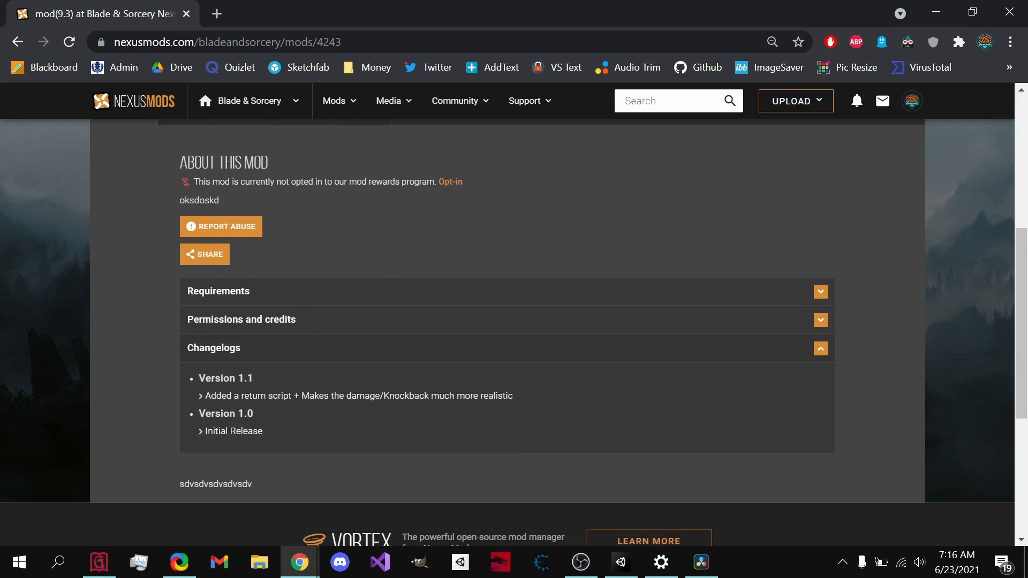
click(247, 324)
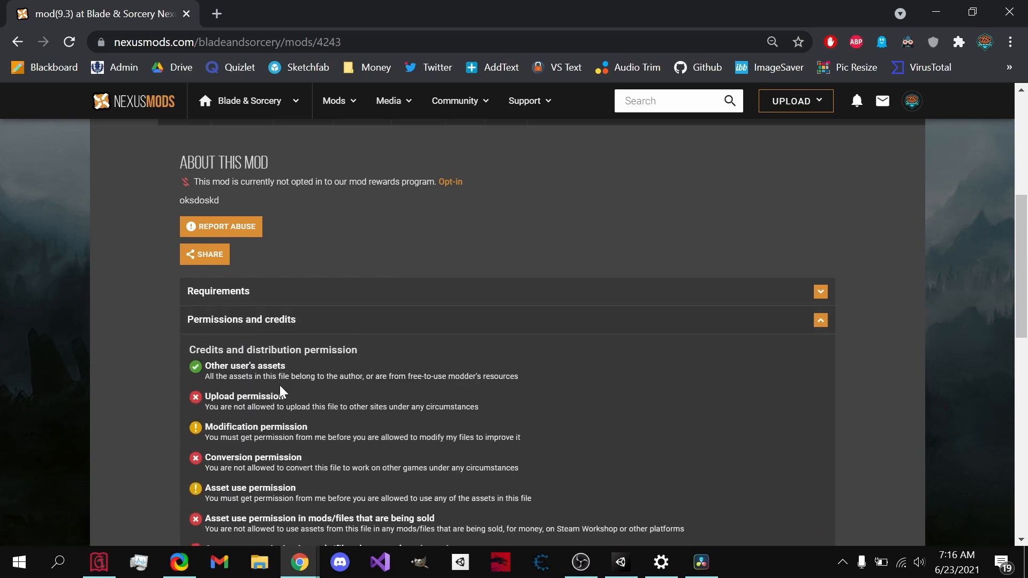
click(296, 296)
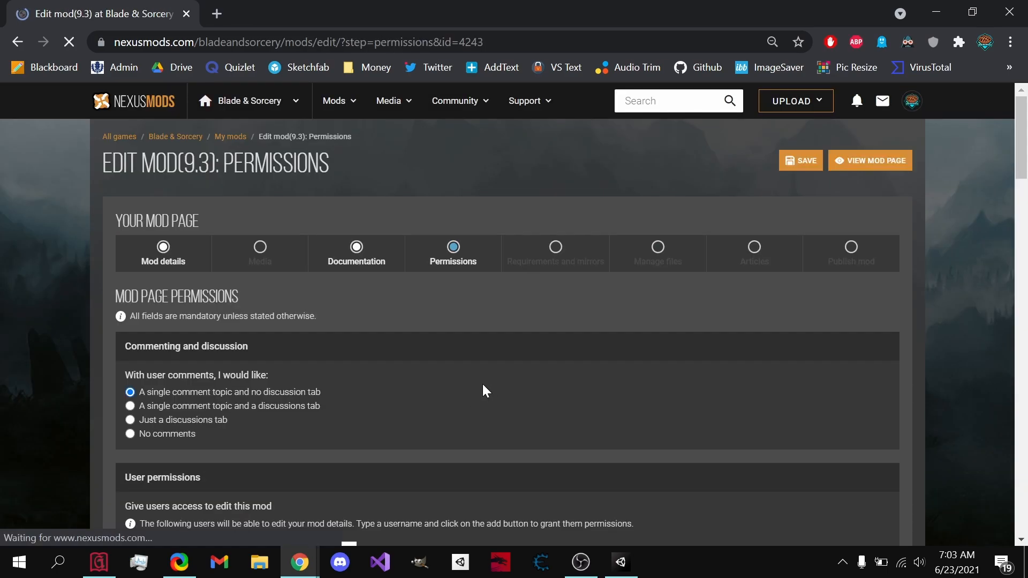
Review the commenting, user, distribution, credits and donation permissions, keeping the preset options, and proceed to the Requirements and mirrors stage
scroll(319, 374, down, 3)
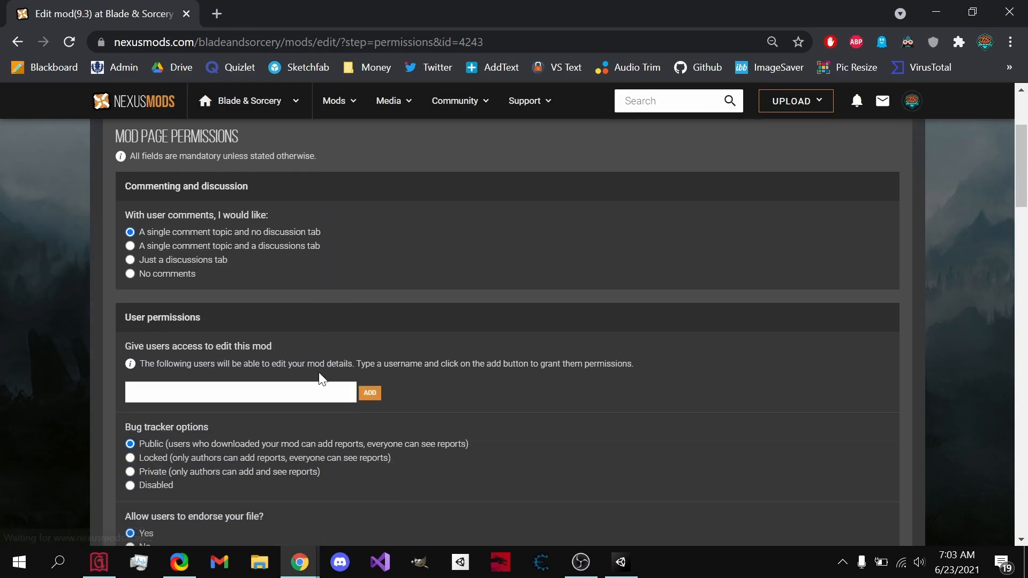
scroll(188, 389, up, 2)
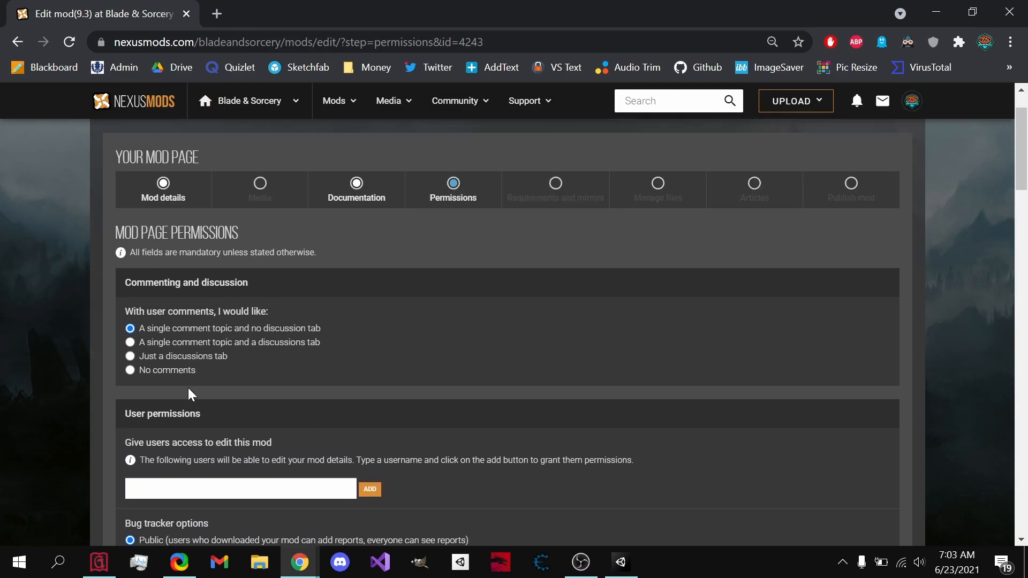
scroll(142, 389, down, 1)
scroll(175, 397, down, 1)
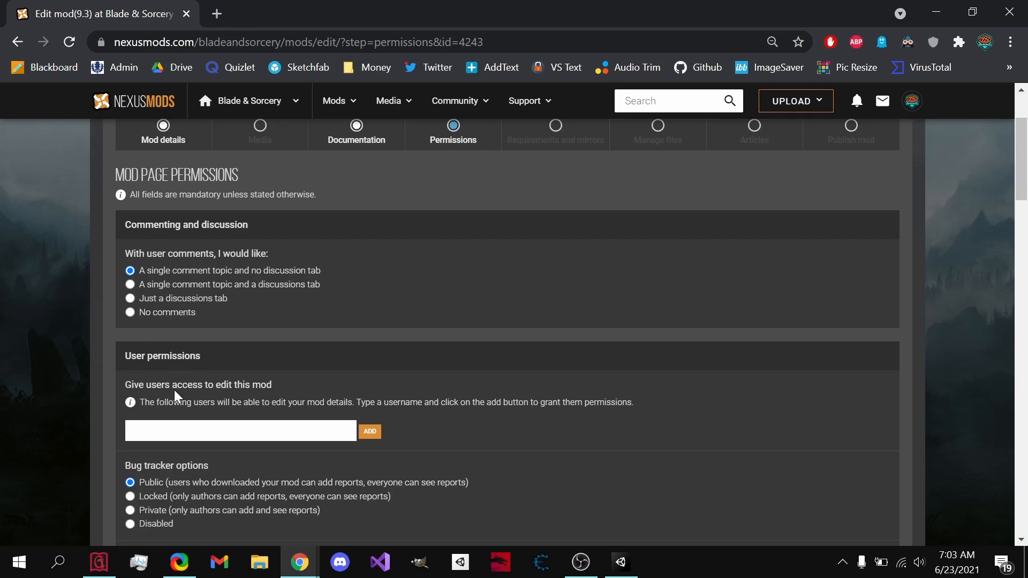
scroll(77, 368, down, 3)
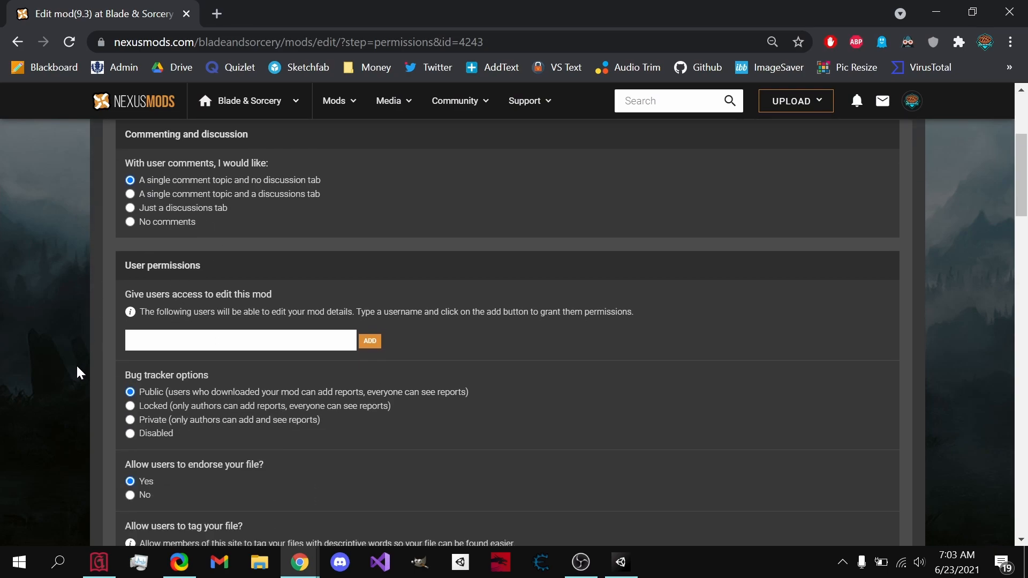
scroll(77, 367, down, 3)
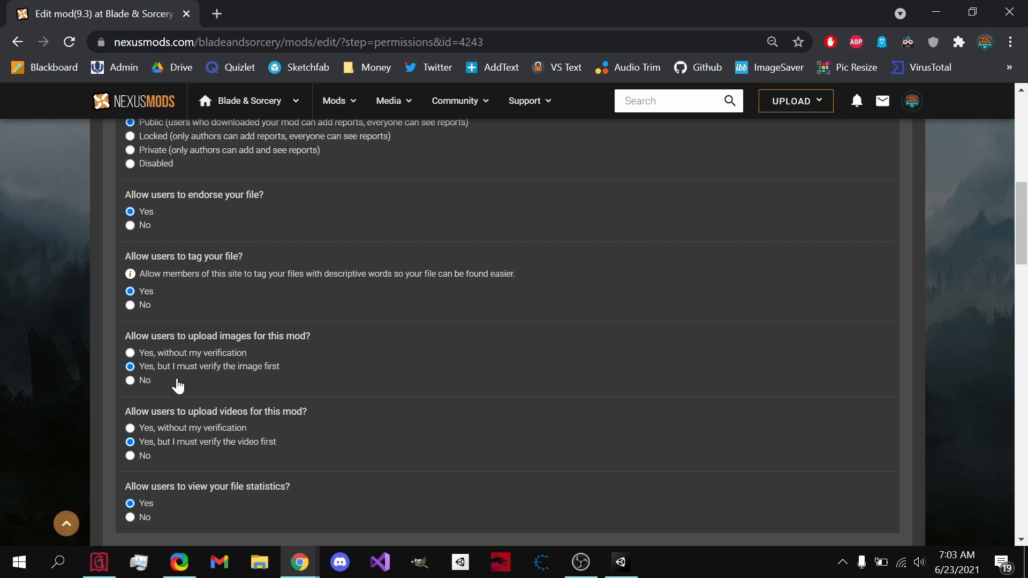
scroll(54, 313, down, 8)
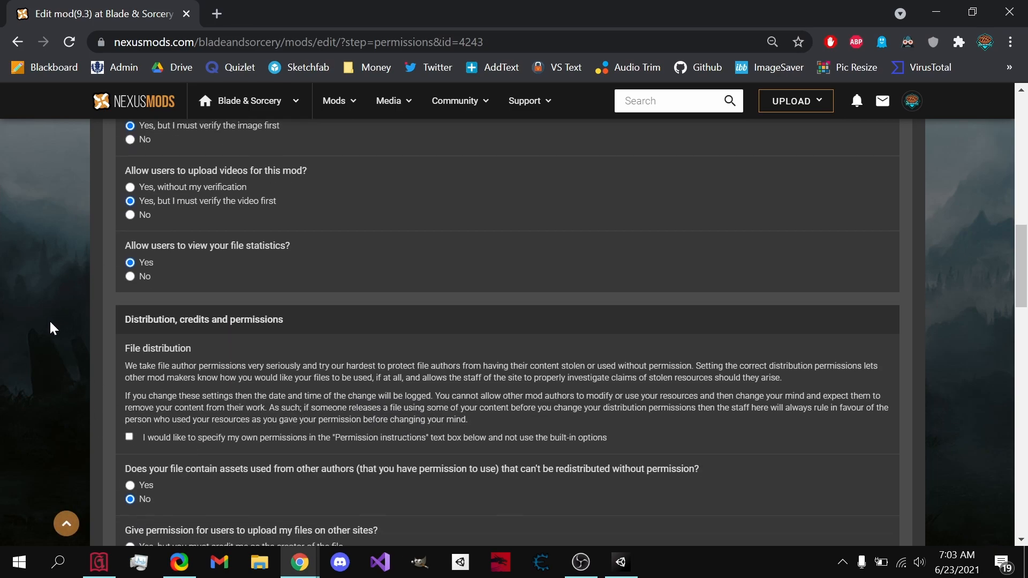
scroll(47, 320, down, 12)
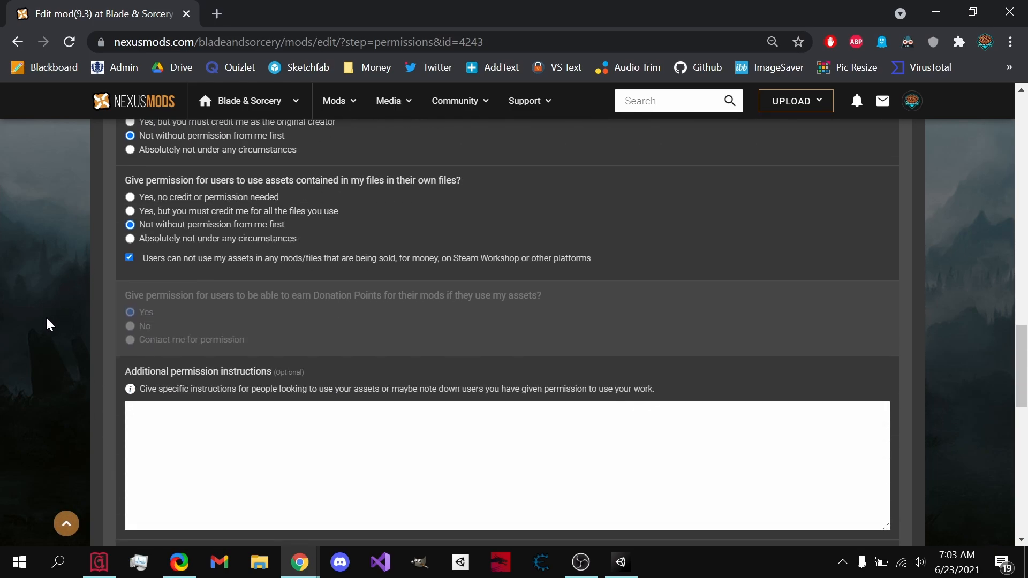
scroll(47, 319, down, 5)
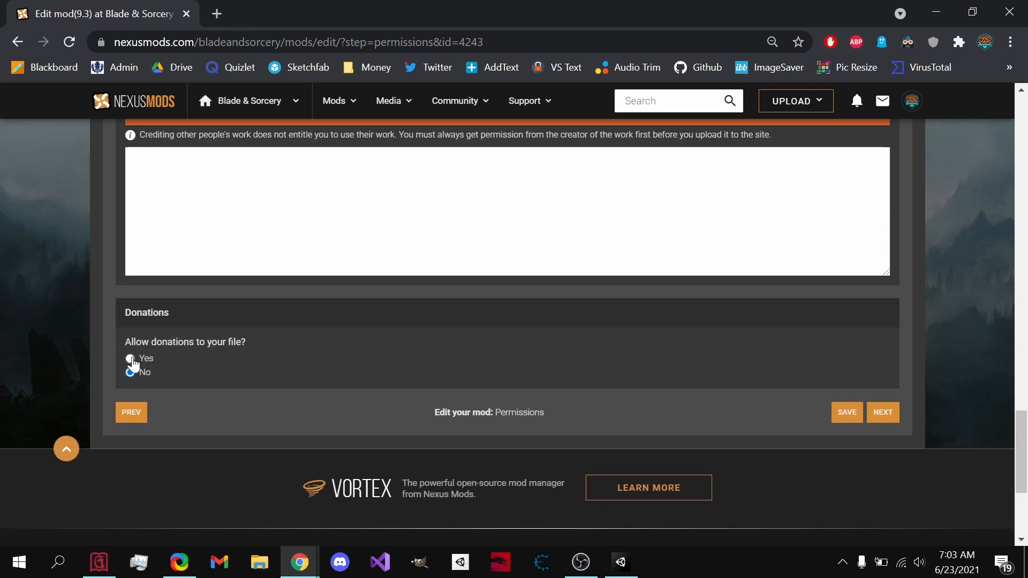
scroll(64, 355, up, 5)
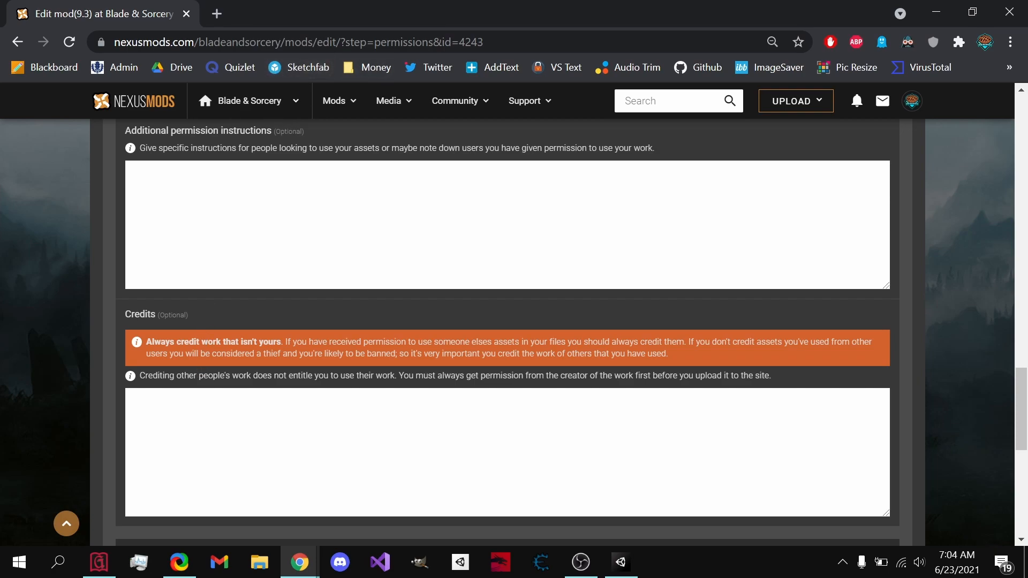
scroll(191, 425, down, 5)
click(881, 413)
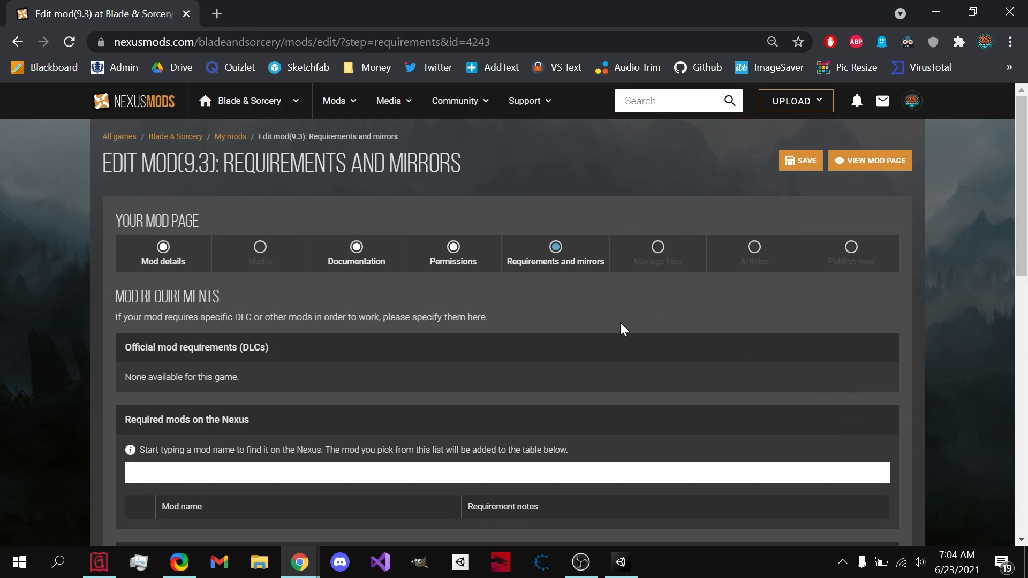
Find "item" among the Nexus mods and add Item Activation(U8 and U9) as a required mod
scroll(622, 318, down, 3)
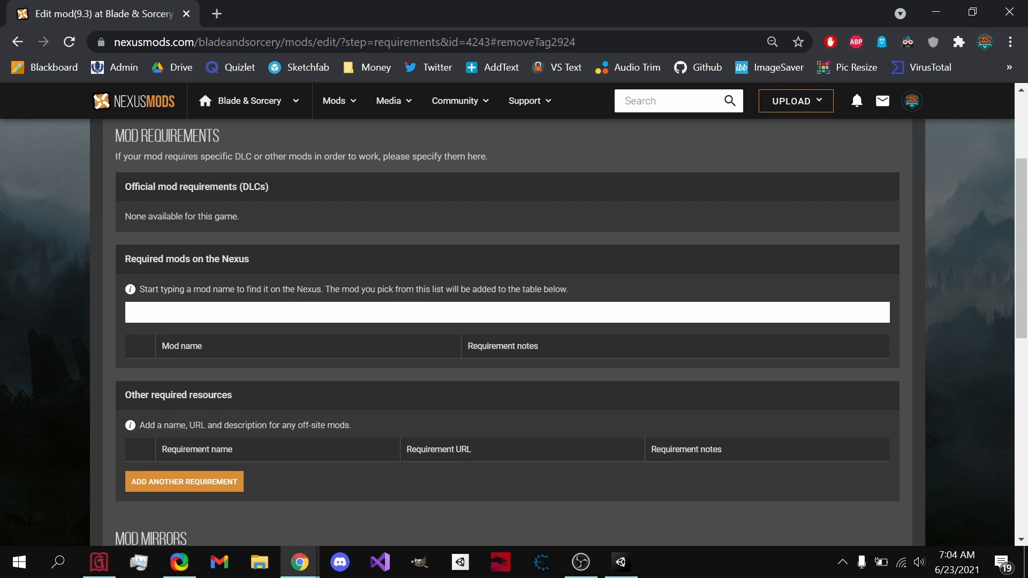
scroll(406, 297, up, 3)
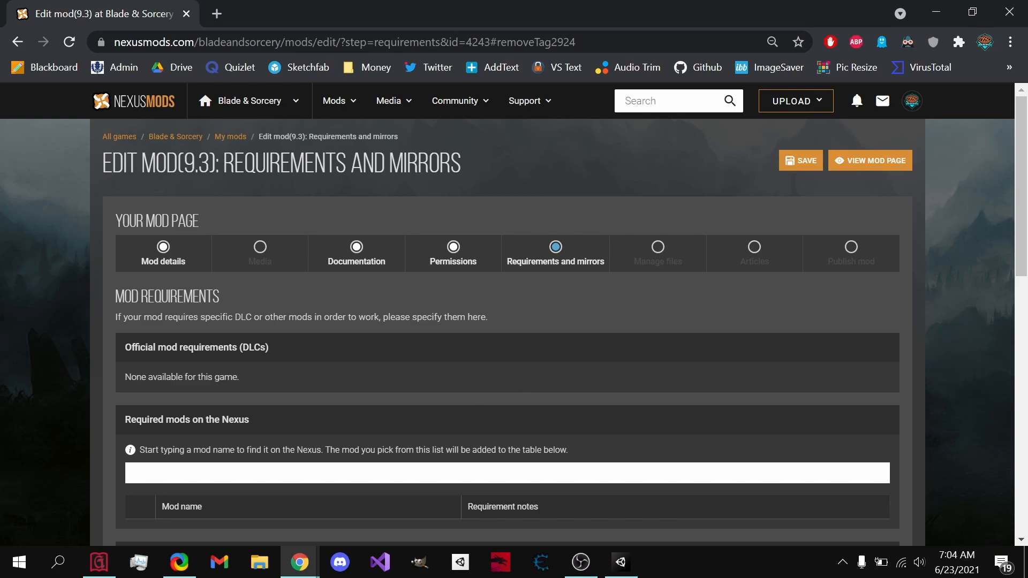
click(354, 473)
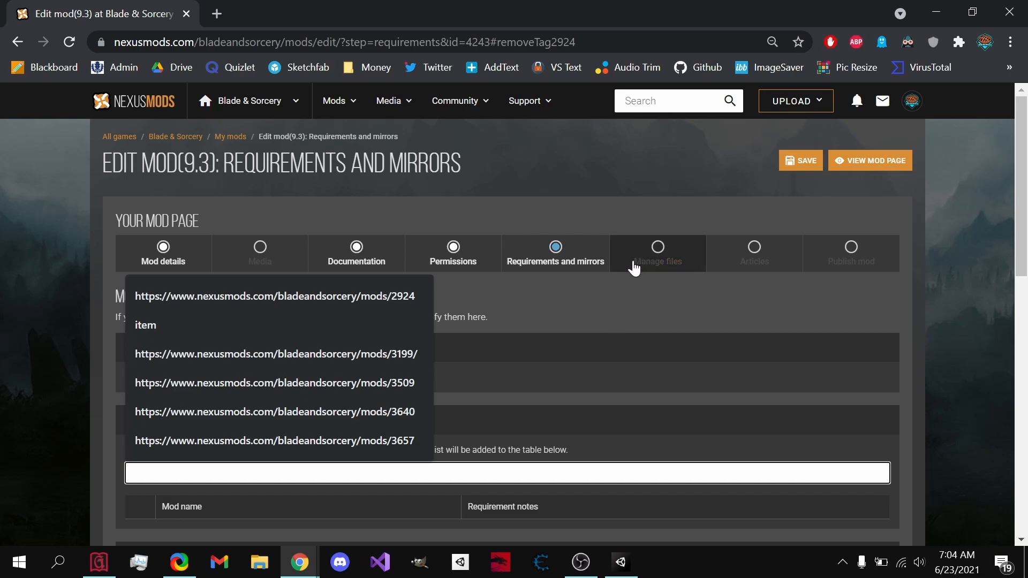
click(532, 381)
click(353, 474)
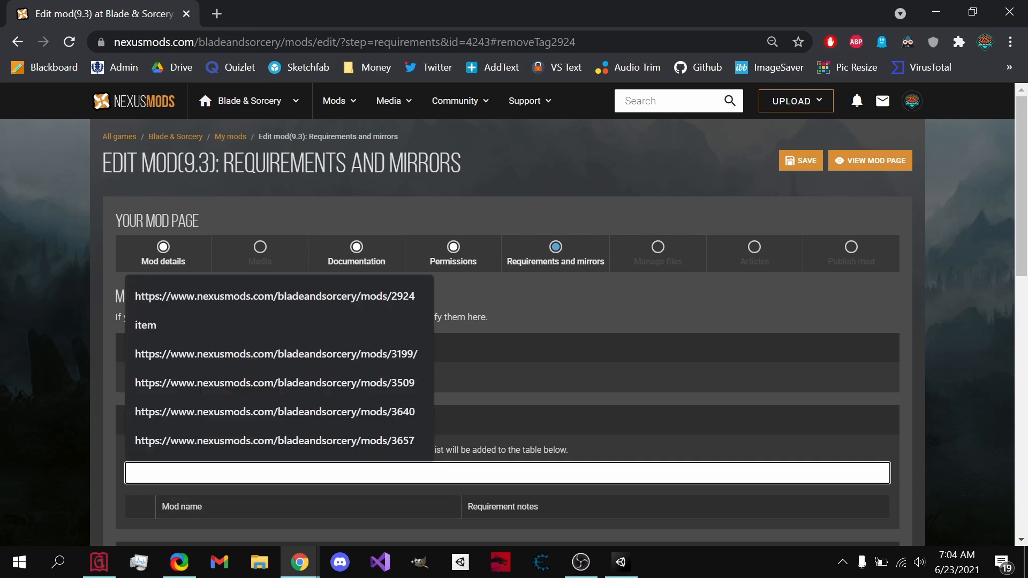
text(item)
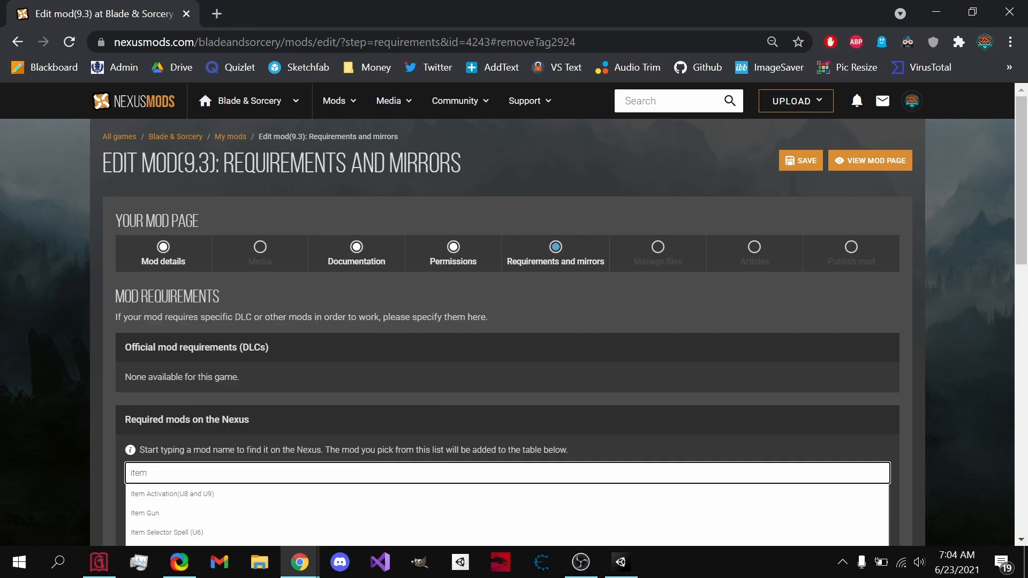
click(259, 495)
Enter "For the mod to work" as the requirement note for the Item Activation mod
scroll(294, 372, down, 3)
click(517, 377)
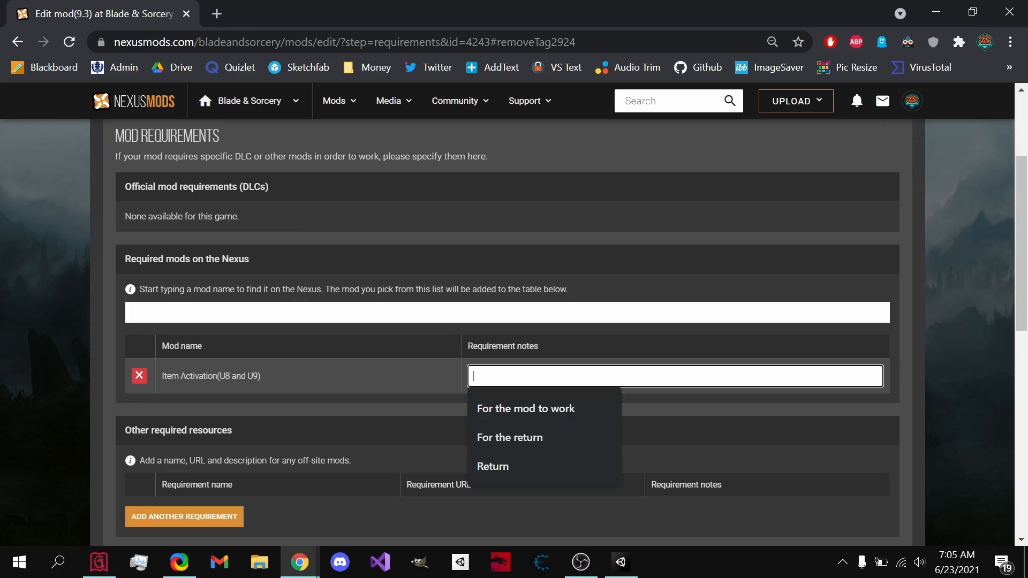
click(503, 407)
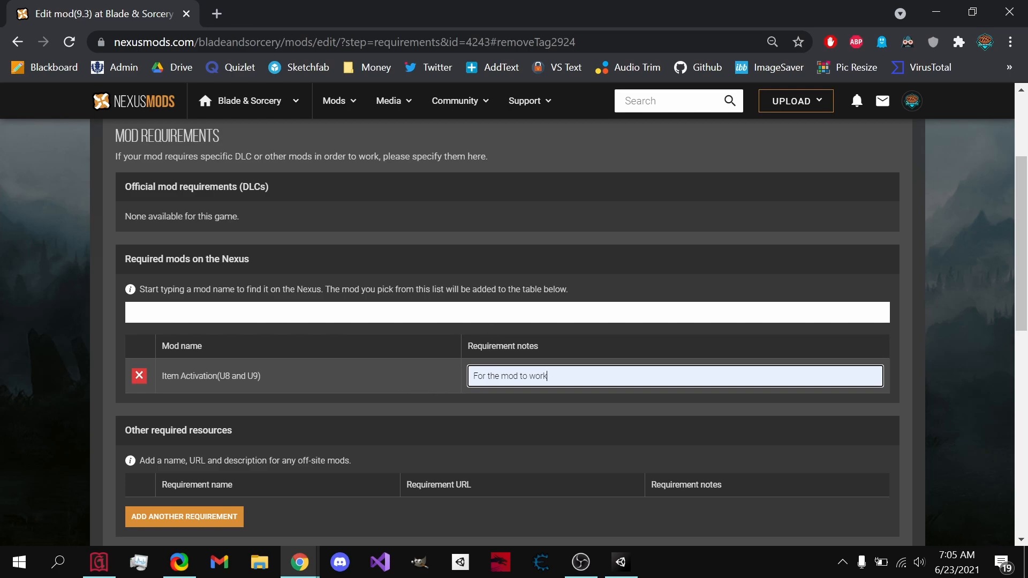
drag(548, 376, 465, 383)
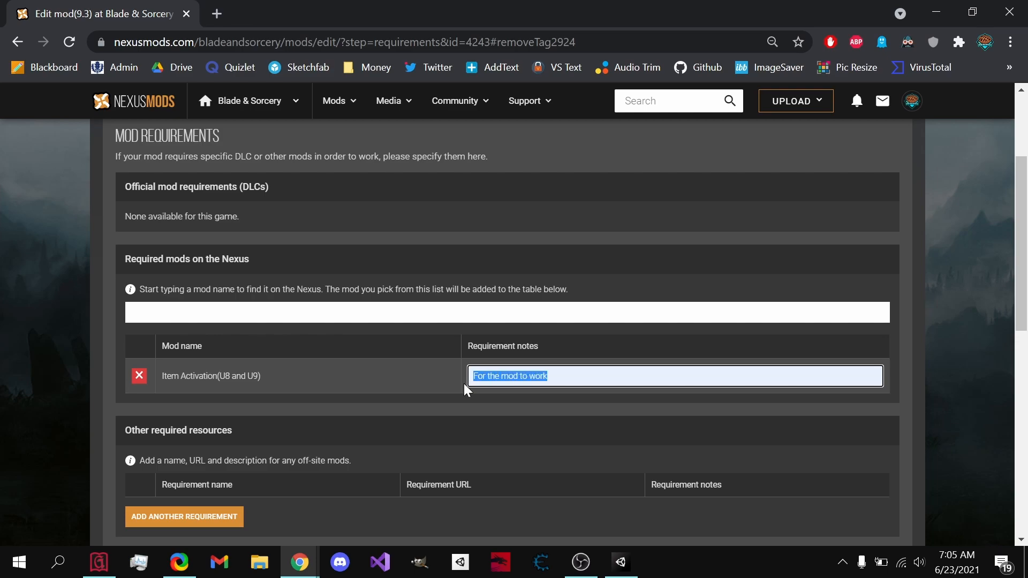
click(437, 381)
Save the requirements without adding any mirrors and proceed to the Manage files stage
scroll(436, 381, down, 6)
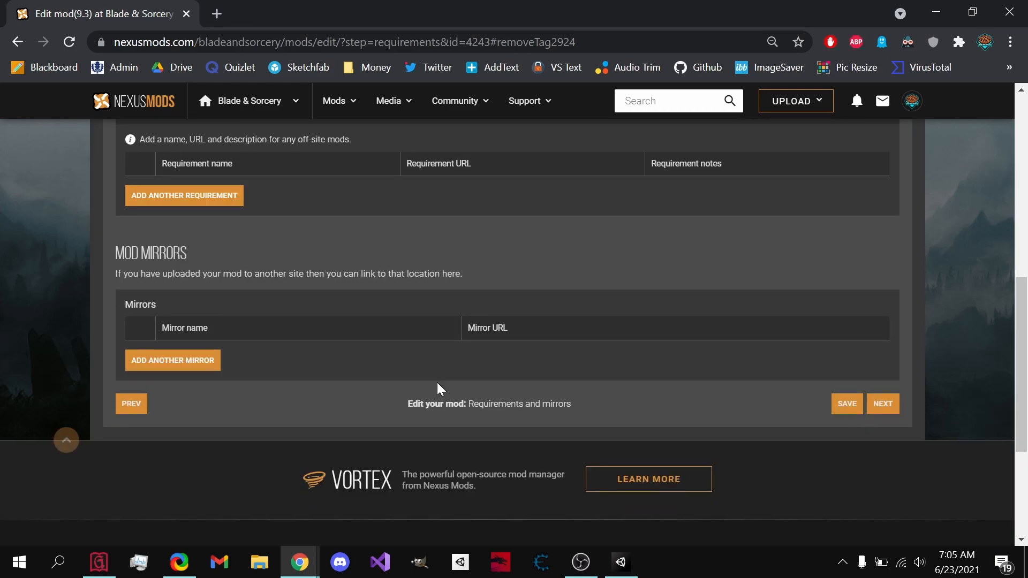
click(839, 406)
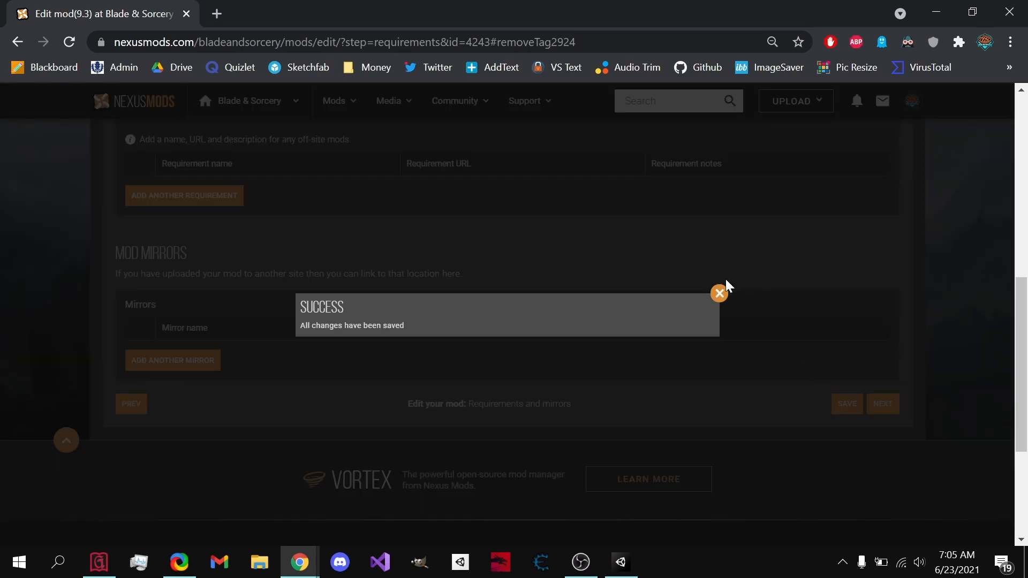
click(719, 293)
click(870, 405)
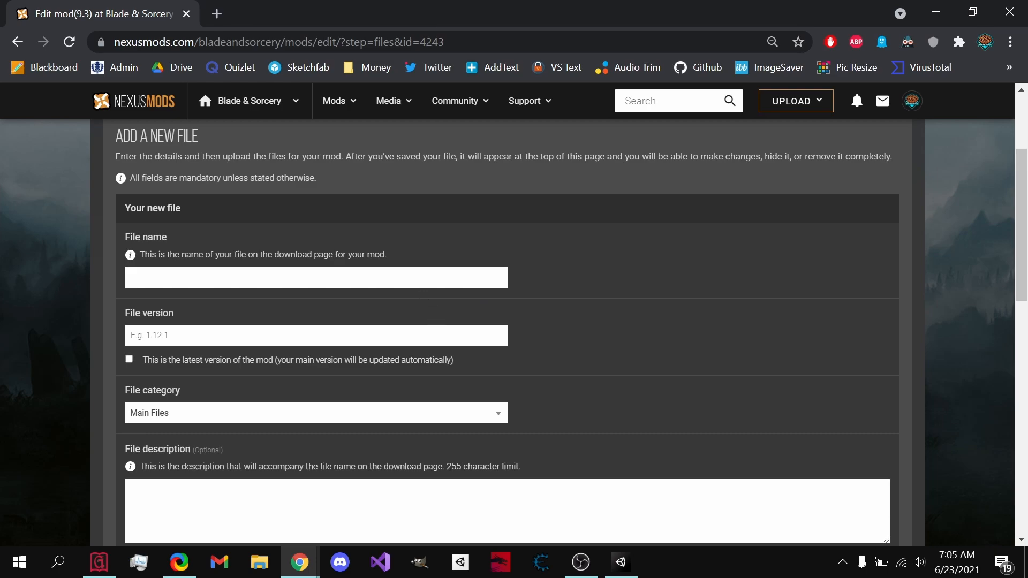
Set the new file's version to 1.0 and enter "ff" as its file description
click(290, 337)
click(216, 369)
scroll(285, 378, down, 3)
click(285, 350)
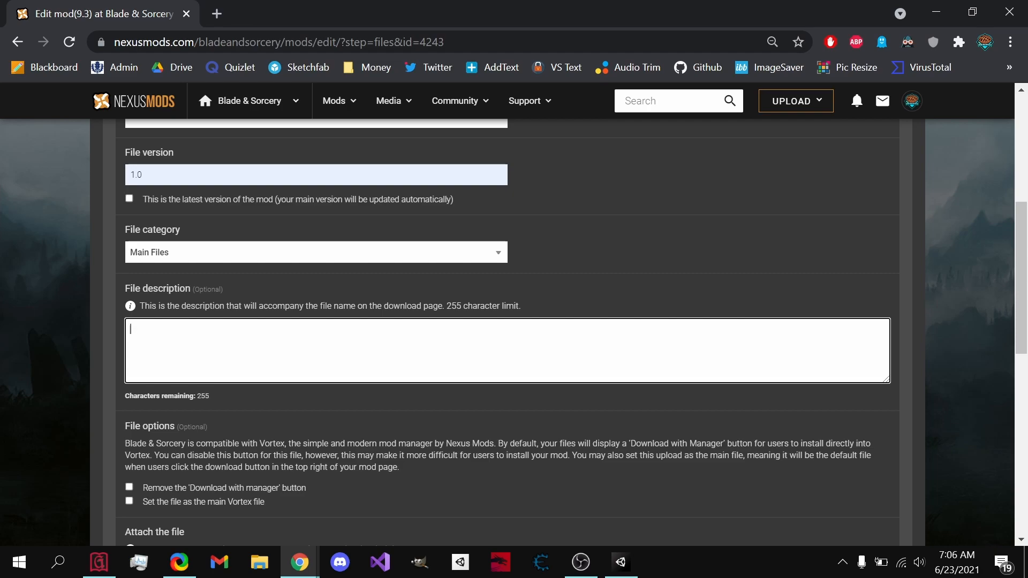
scroll(508, 321, down, 2)
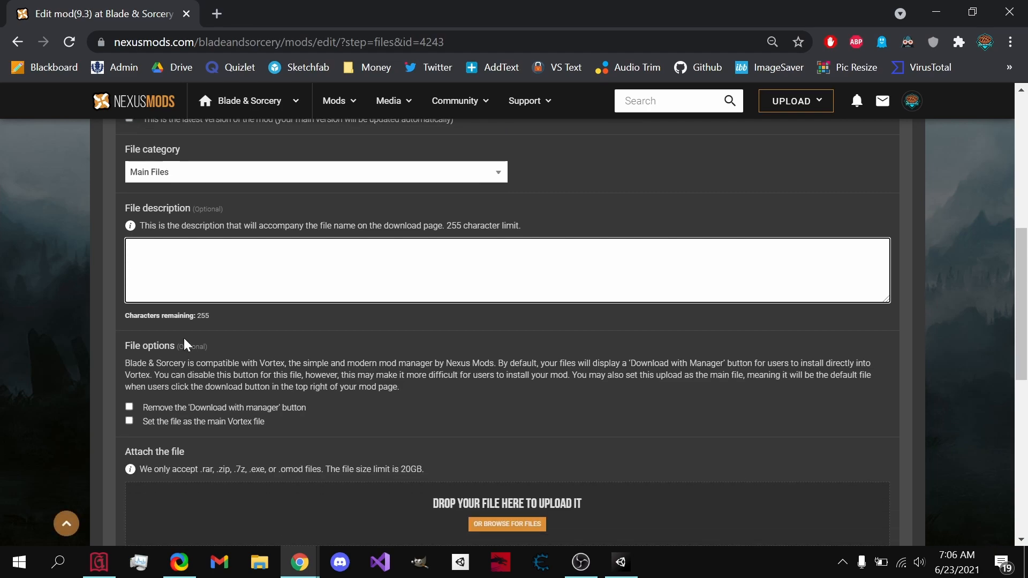
text(ff)
Enable the file option that removes the 'Download with manager' button for the new file
scroll(184, 339, down, 2)
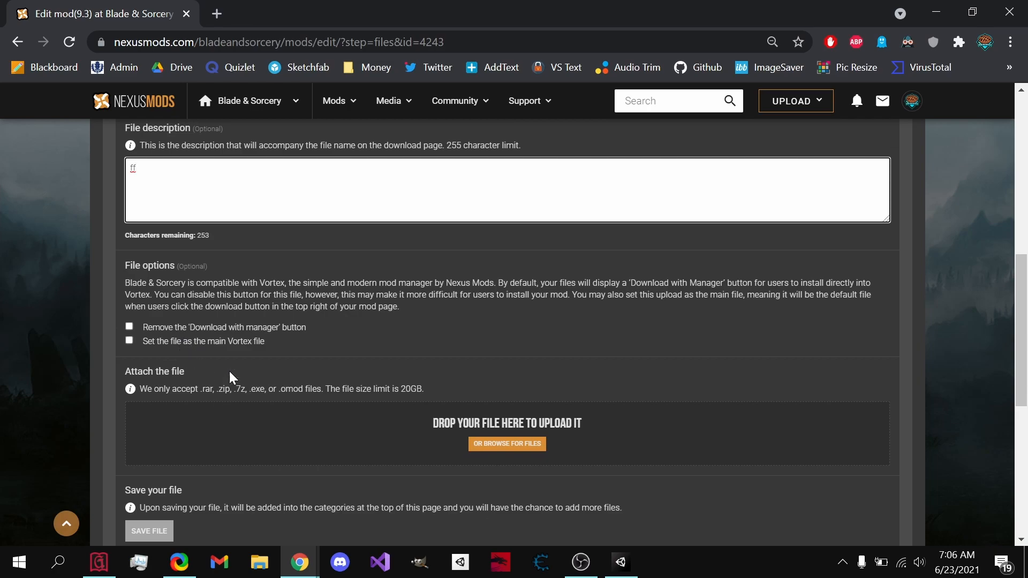
click(224, 329)
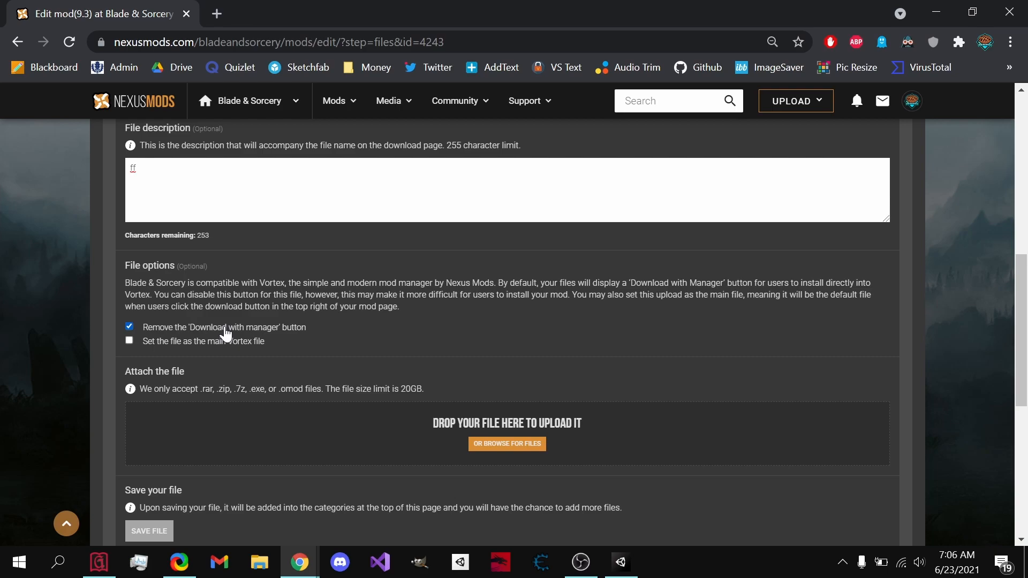
Turn off the option that removes the 'Download with manager' button and leave the main Vortex file option off
click(226, 332)
click(225, 349)
click(225, 350)
scroll(225, 350, down, 2)
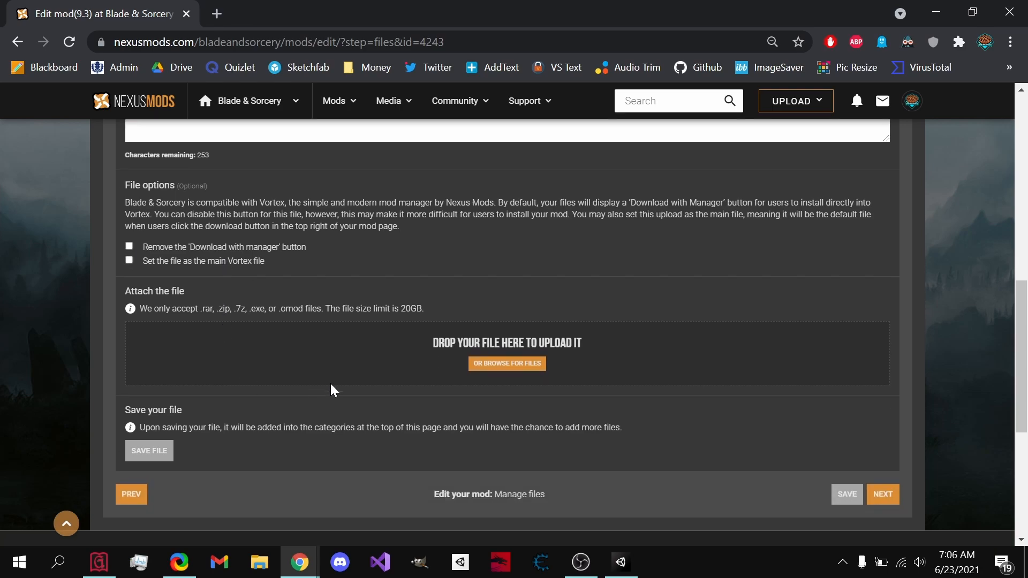
Attach Super Ultra Rasengan.zip from the Mods folder in StreamingAssets as the mod file and save the file
click(253, 560)
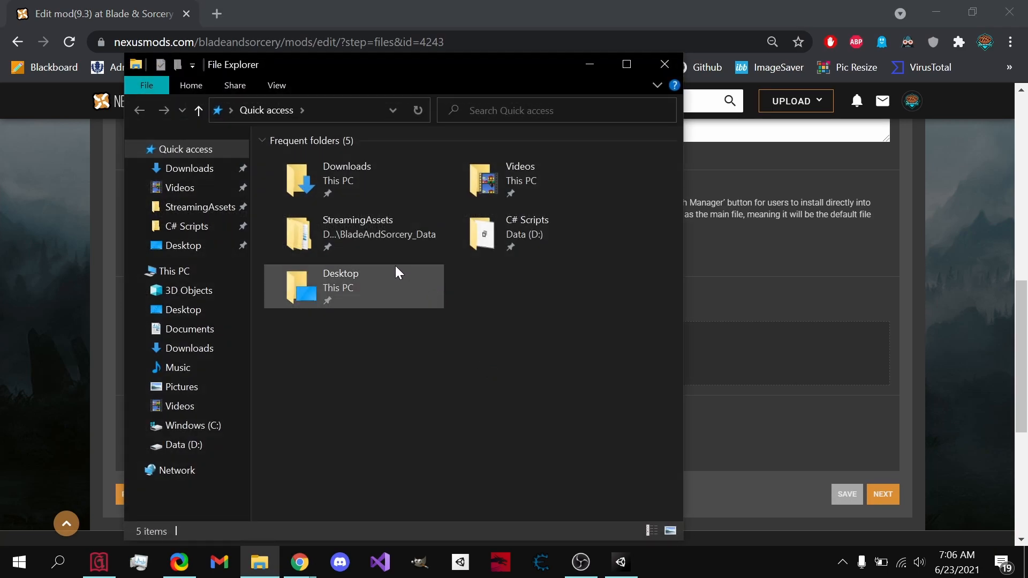
double_click(375, 243)
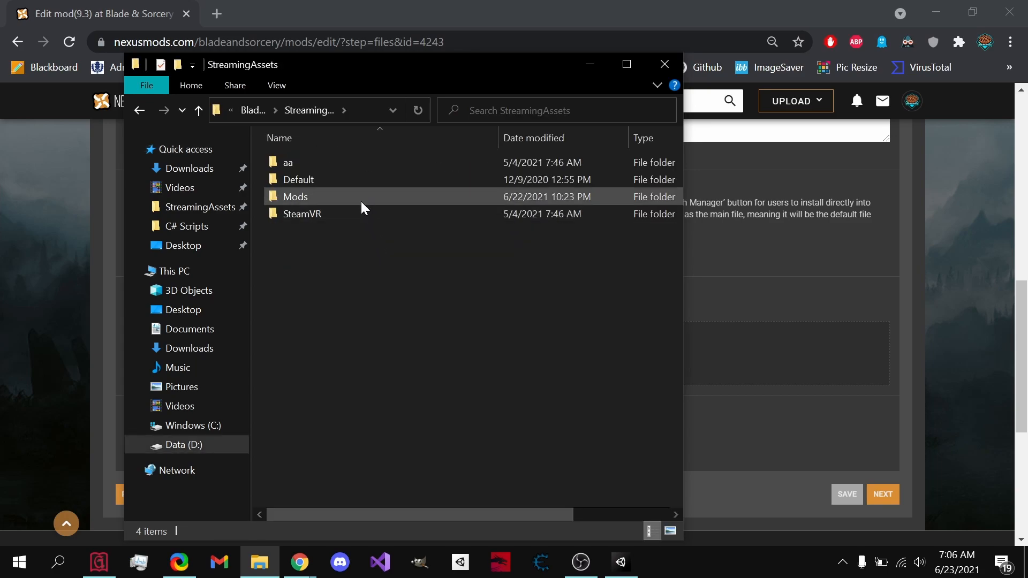
double_click(361, 201)
click(348, 455)
drag(323, 454, 746, 356)
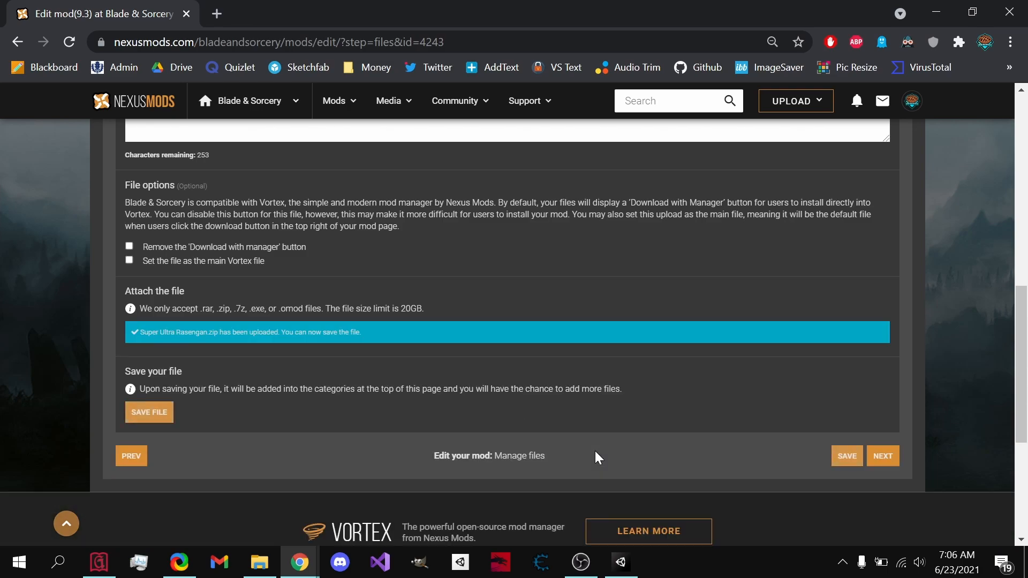
scroll(512, 343, down, 1)
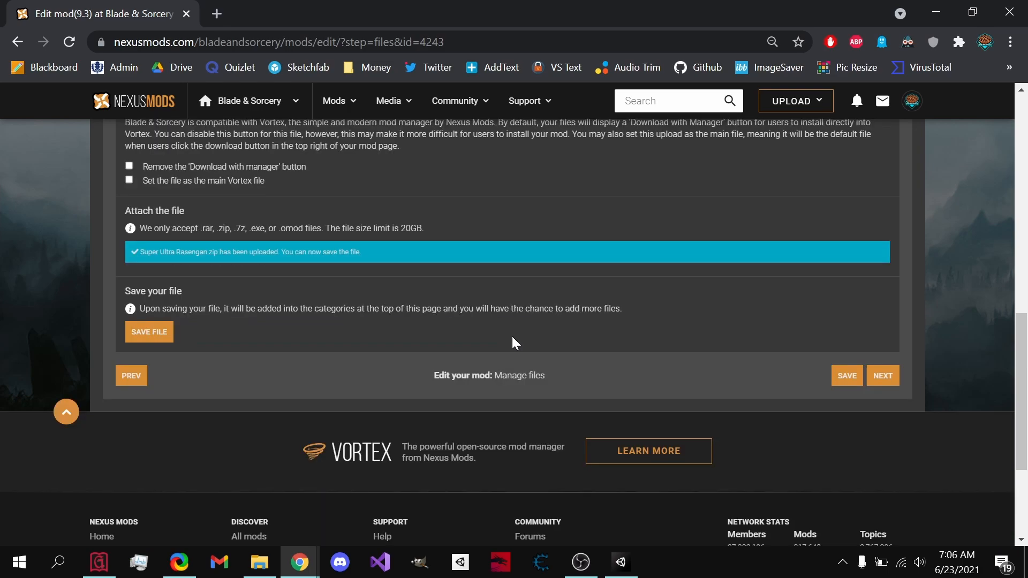
click(142, 339)
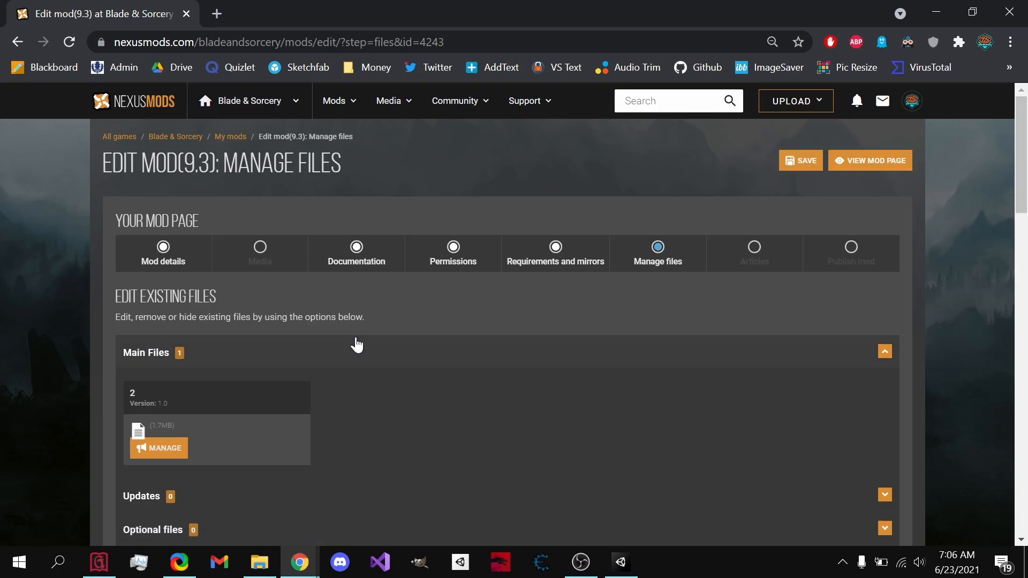
Open the Articles stage and look over the form for writing a new article
scroll(356, 345, down, 1)
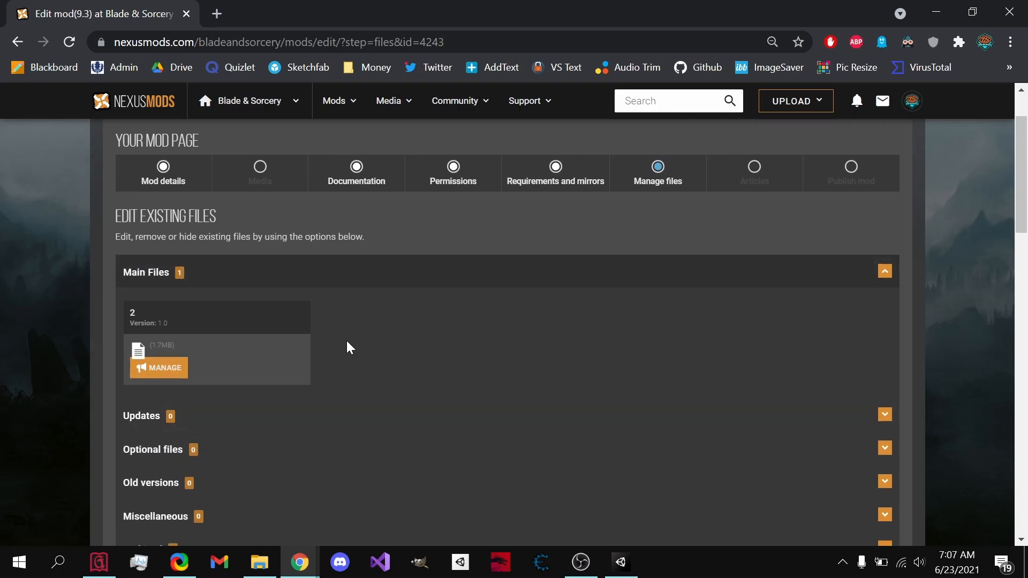
click(739, 185)
scroll(740, 185, down, 3)
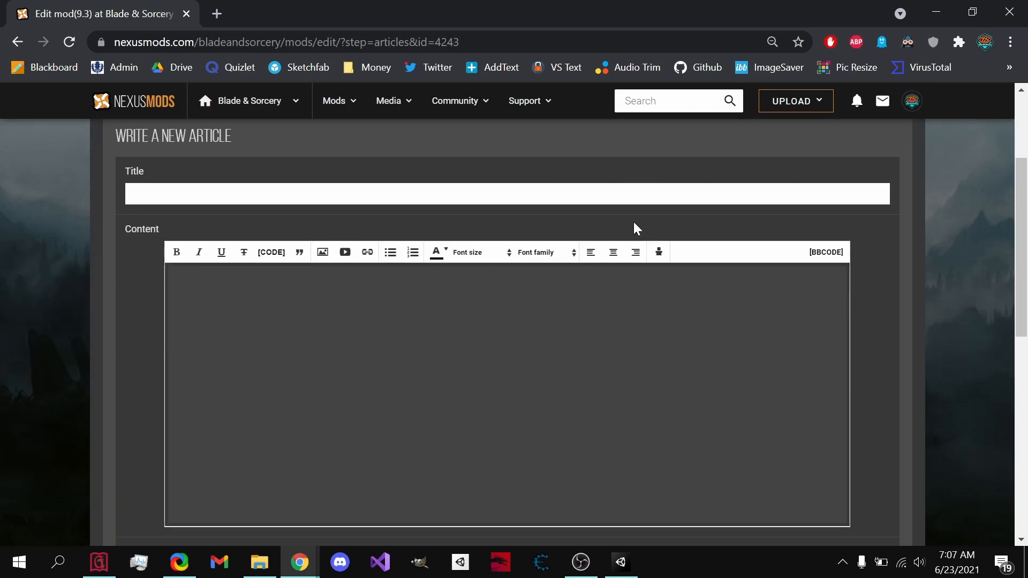
scroll(634, 223, up, 2)
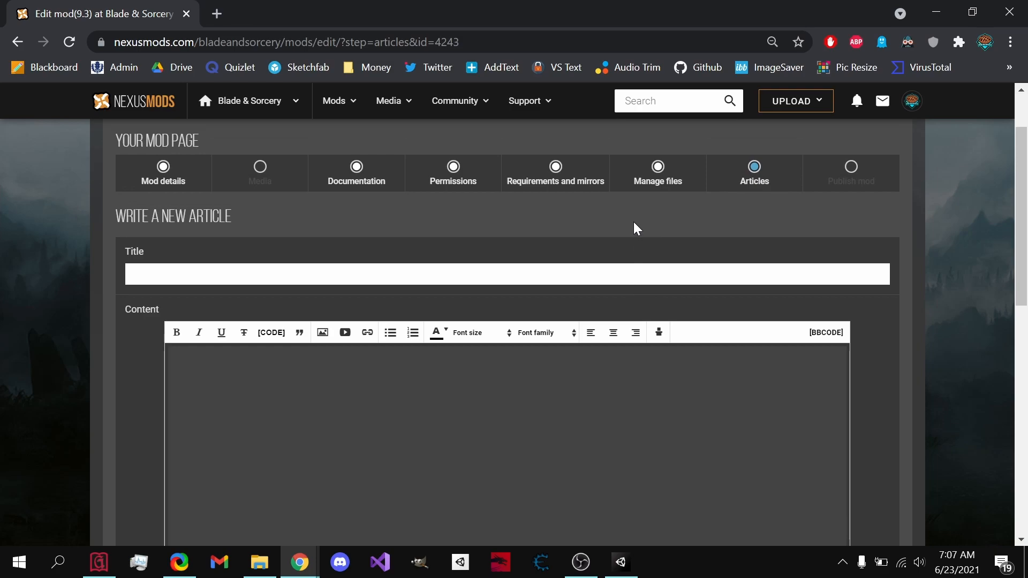
Return to the Manage files stage and change the uploaded main file's name to "asdasdasd" in its details
click(645, 185)
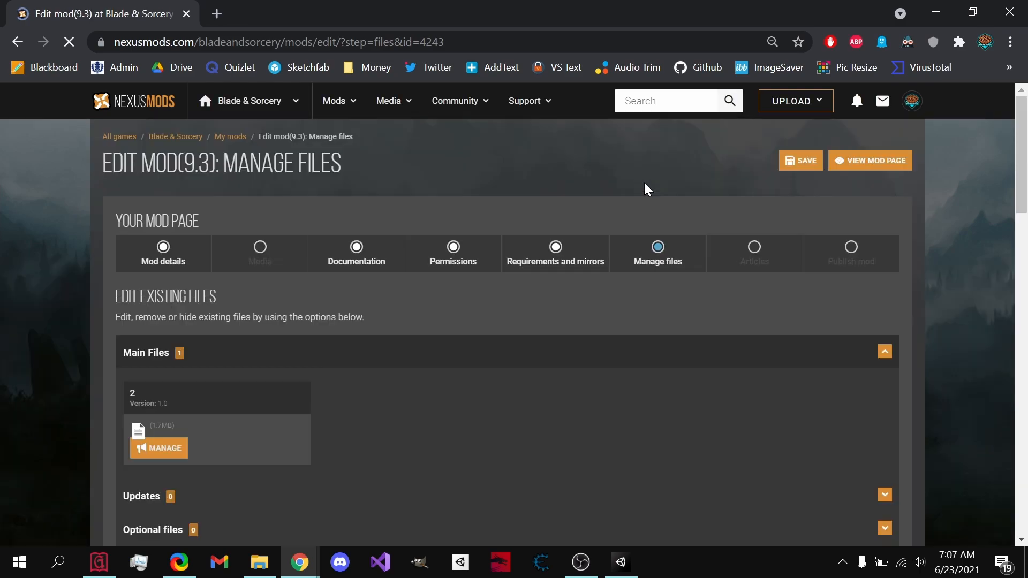
click(184, 443)
click(169, 471)
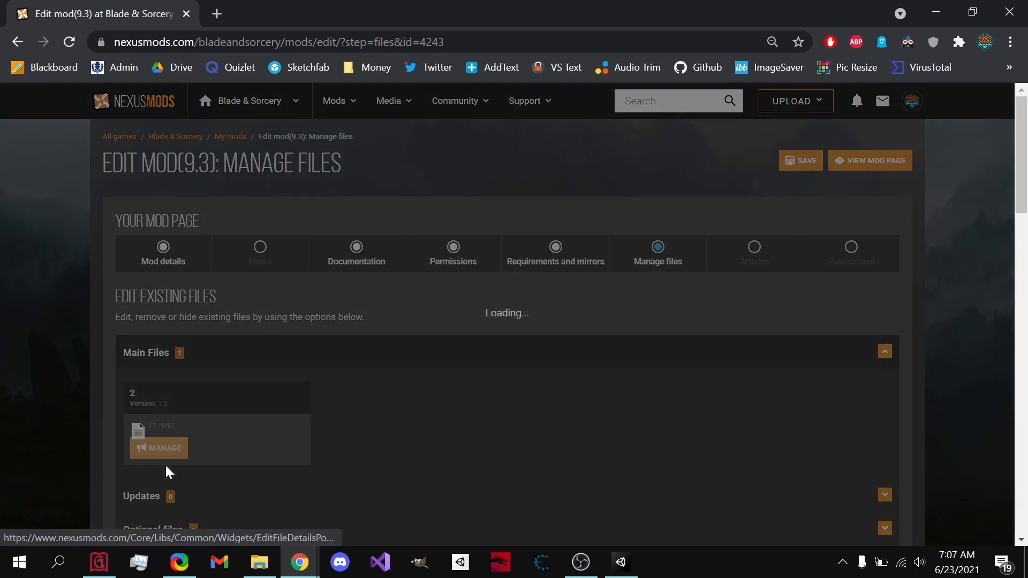
scroll(166, 467, down, 2)
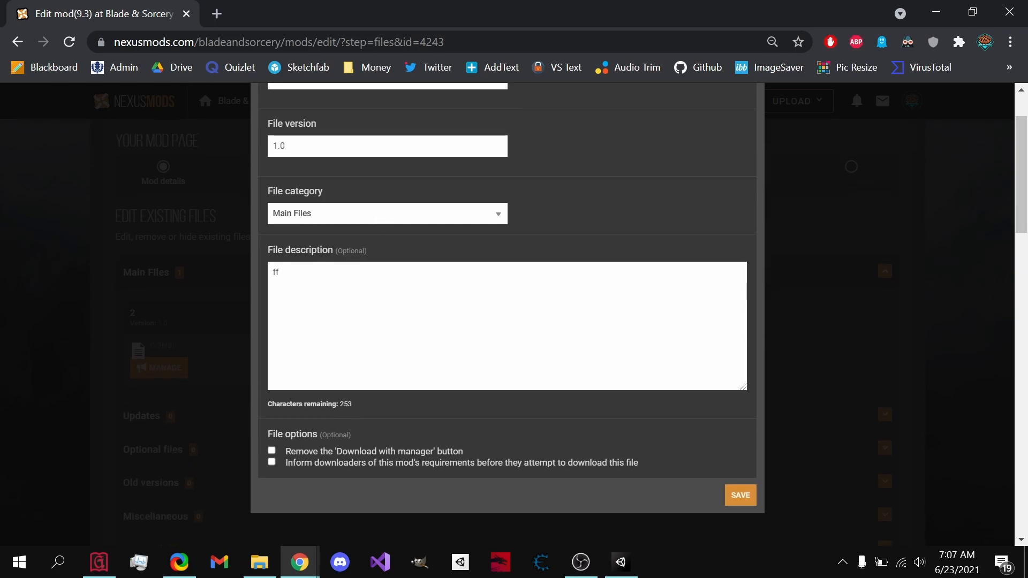
scroll(397, 113, up, 2)
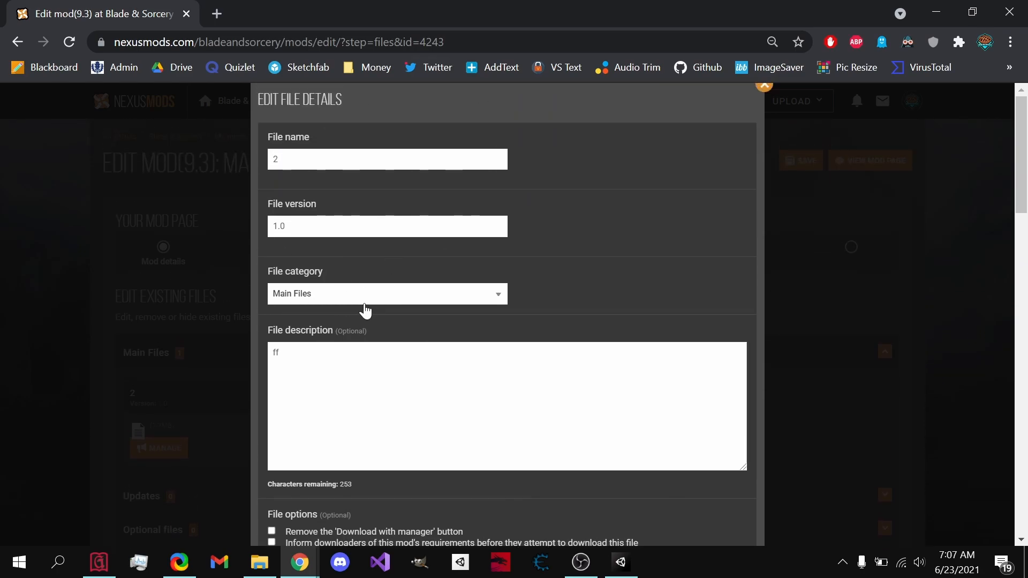
double_click(280, 160)
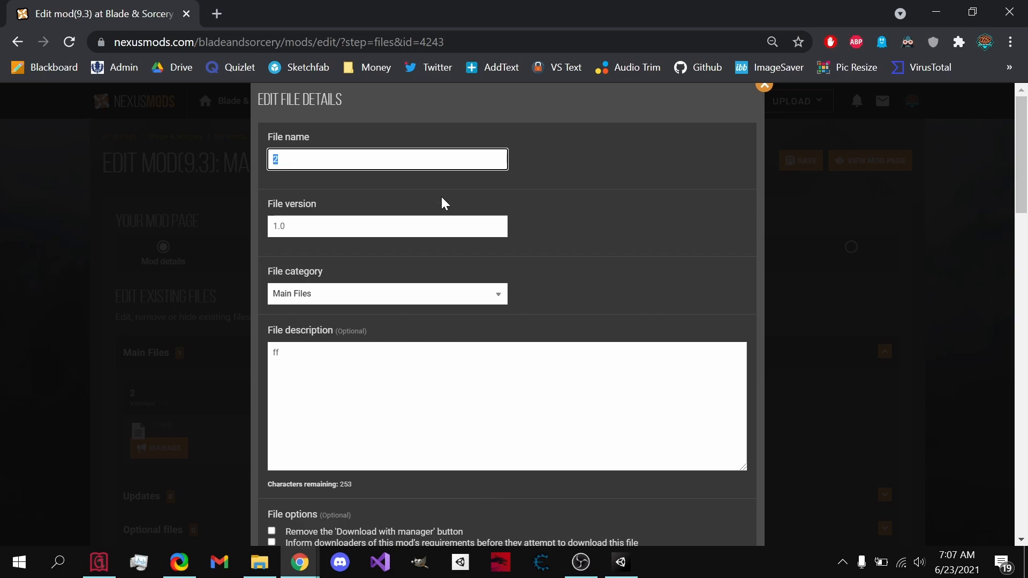
text(asdasdasd)
Keep the file category as Main Files and replace the file description with "dsfsdf"
click(410, 294)
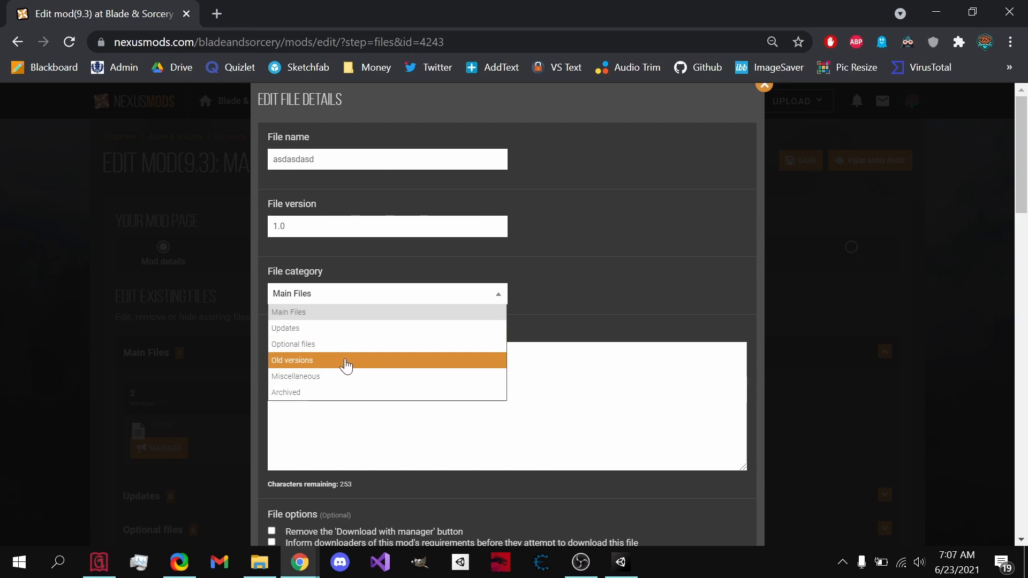
click(354, 426)
key(BackSpace)
key(BackSpace)
text(dsfsdf)
Enable informing downloaders of the mod's requirements before they download the file, and save the file details and the mod
scroll(245, 362, down, 1)
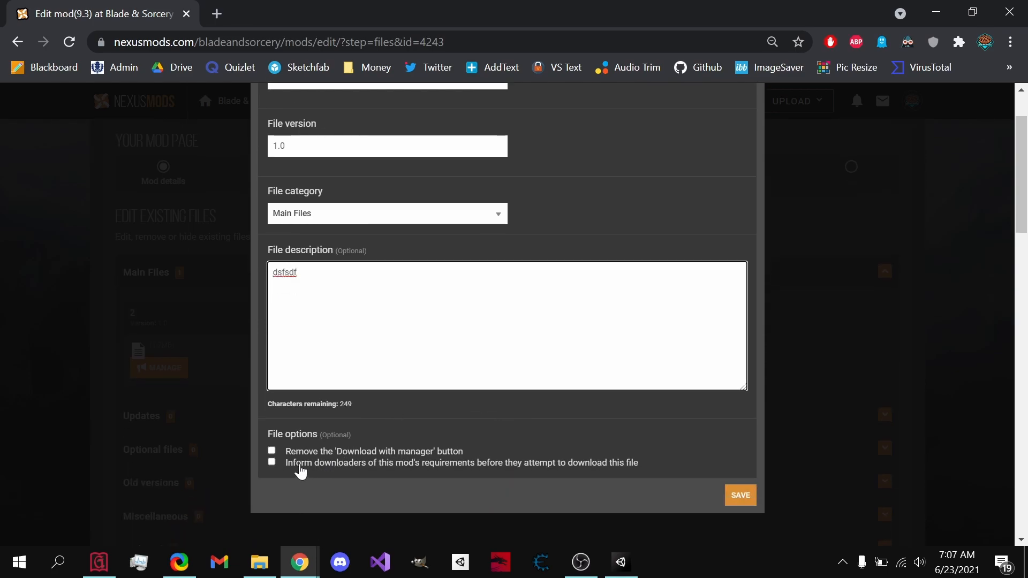
click(472, 471)
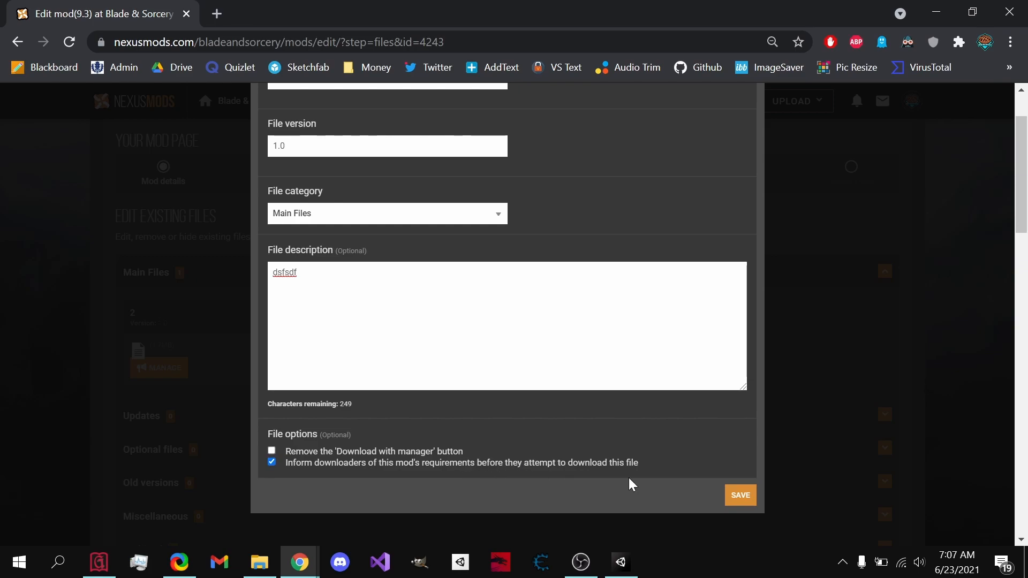
click(740, 495)
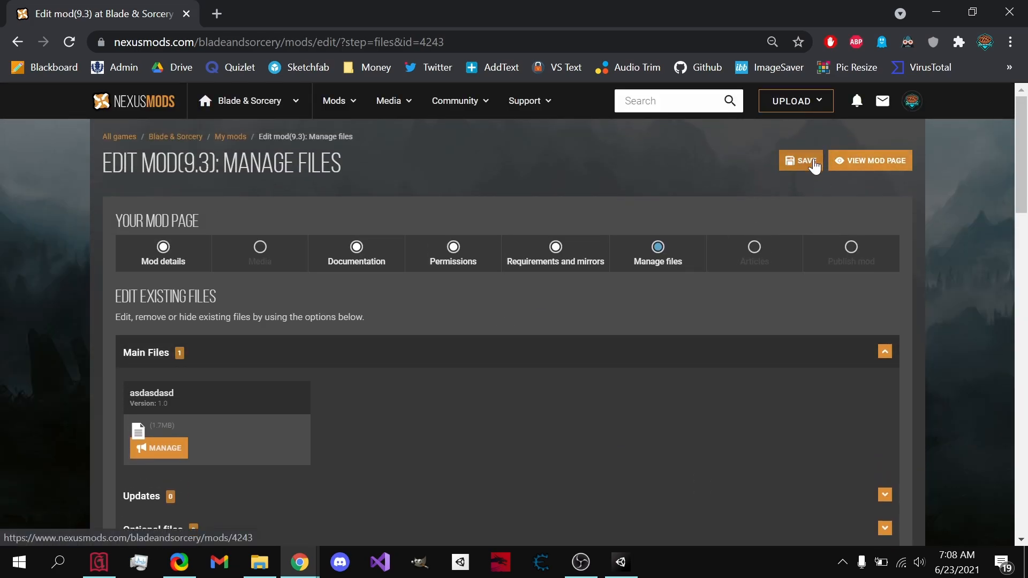
click(814, 167)
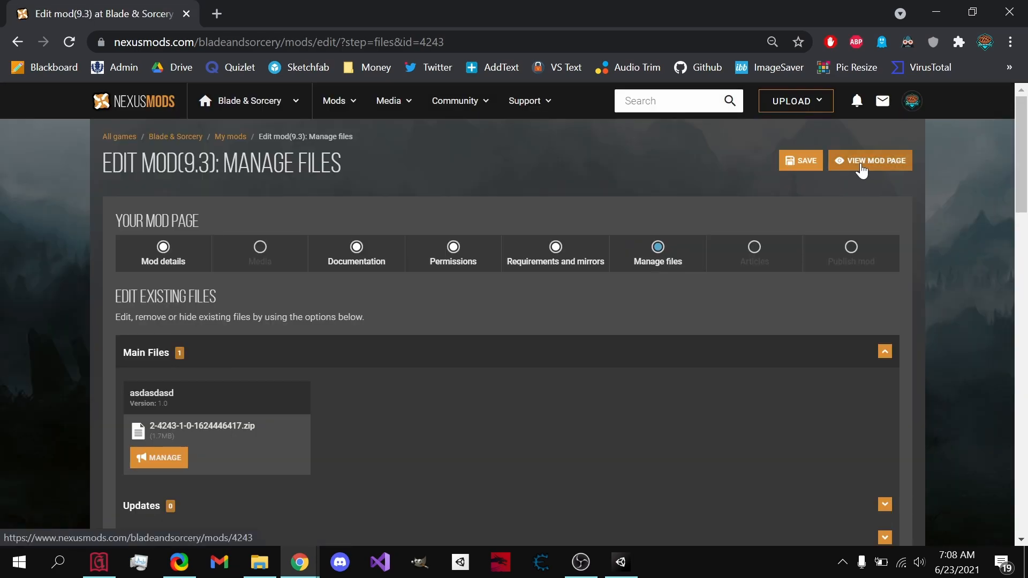
View the mod page and start a manual download of its file to examine the mod requirements notice
click(861, 166)
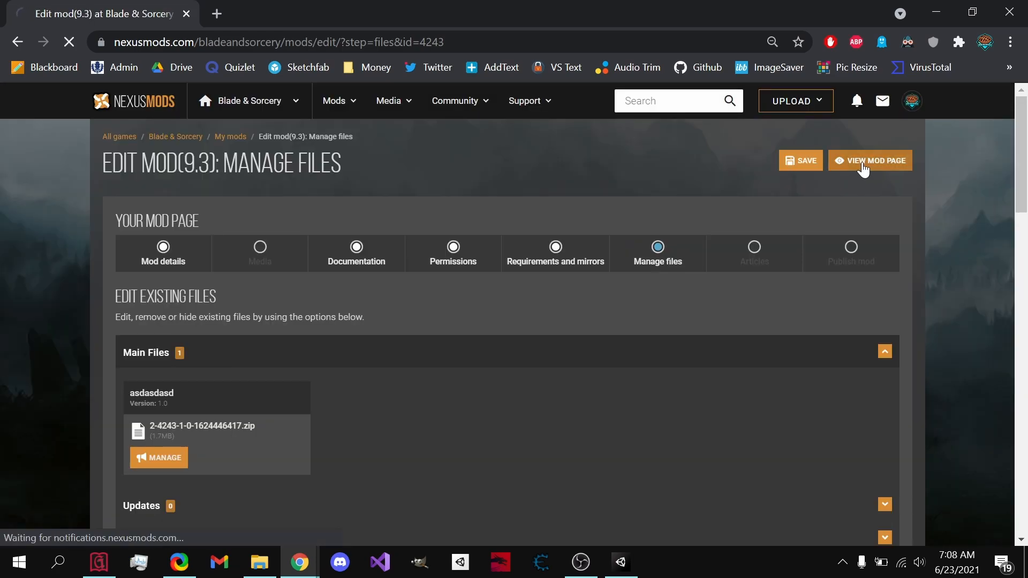
scroll(241, 354, down, 2)
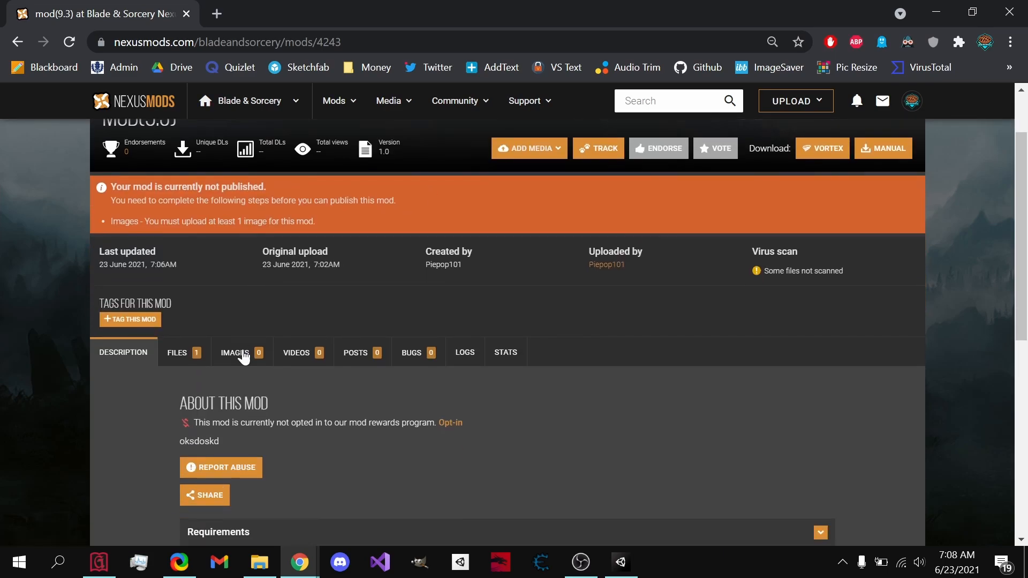
click(198, 353)
scroll(230, 309, down, 1)
click(375, 435)
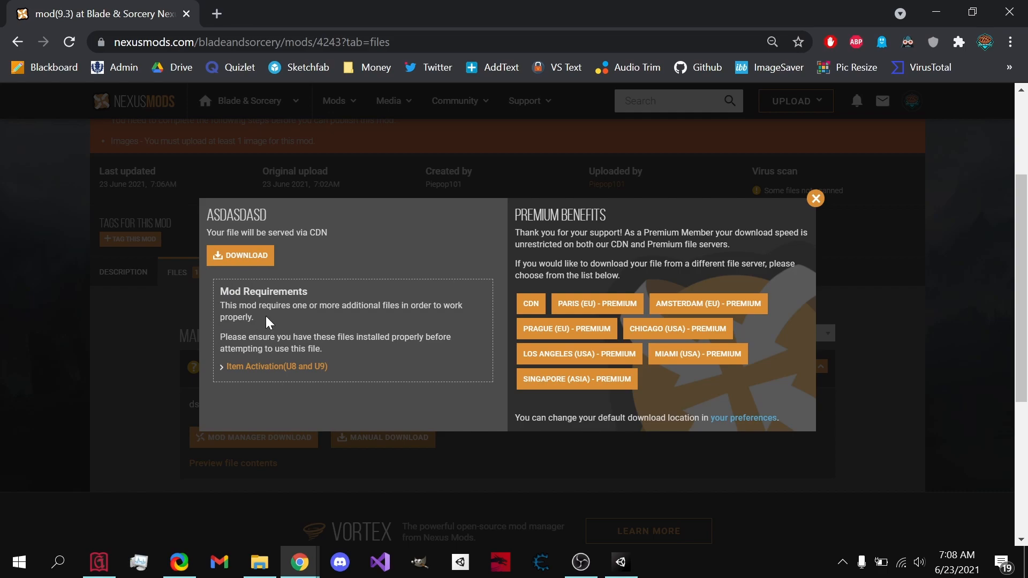
drag(220, 289, 365, 361)
click(374, 350)
drag(220, 335, 342, 350)
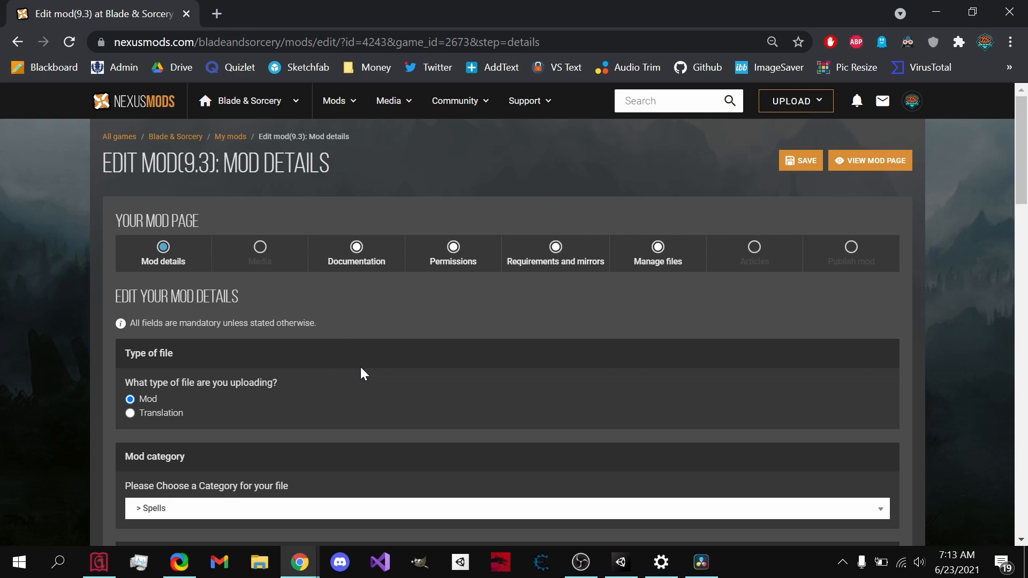
Open the Documentation stage and look over the mod's existing changelogs
click(375, 258)
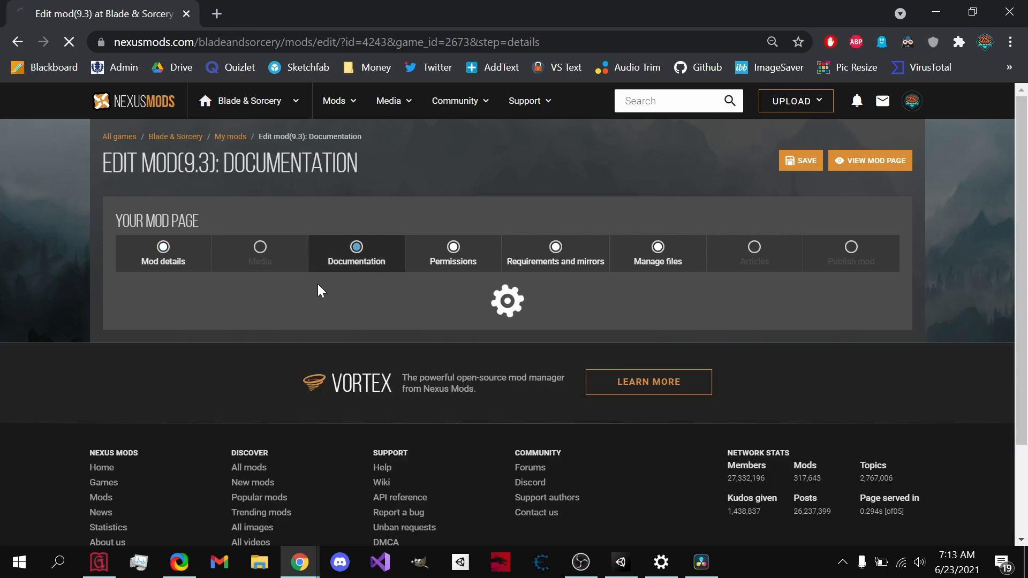
scroll(319, 336, down, 6)
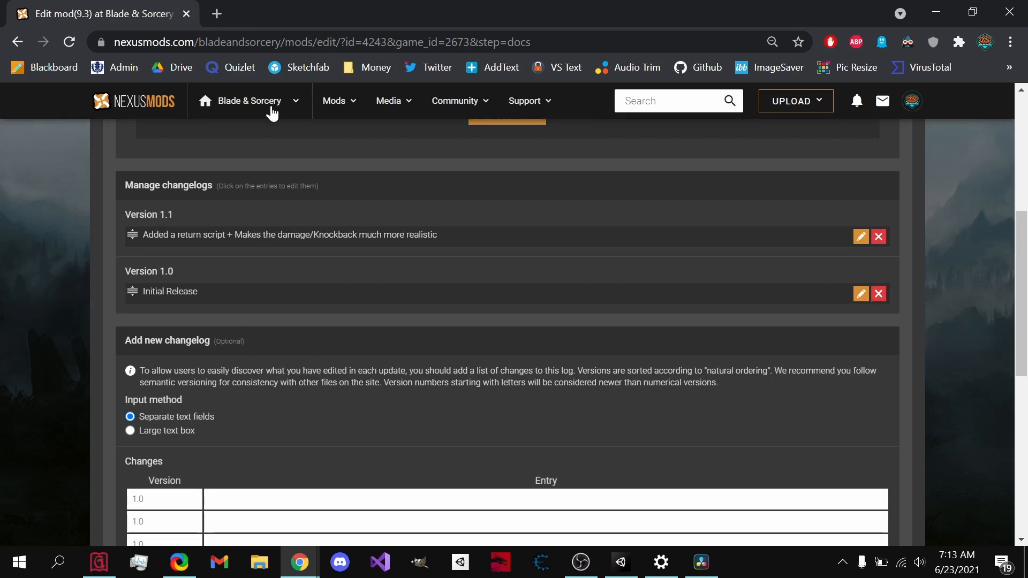
scroll(361, 394, up, 6)
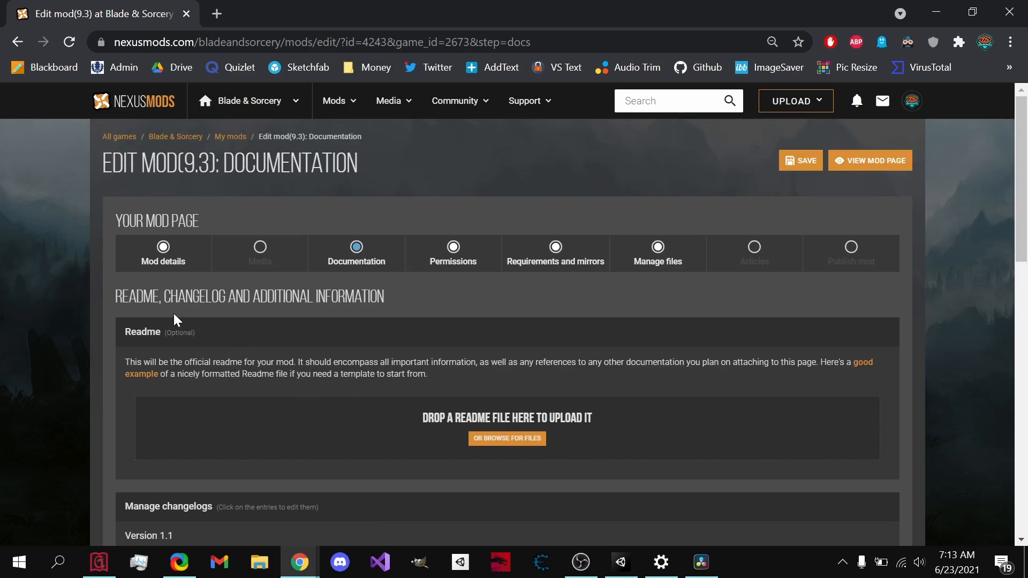
Set the mod's current version to 1.2 in the Mod details stage and save the change
click(141, 270)
scroll(152, 333, down, 5)
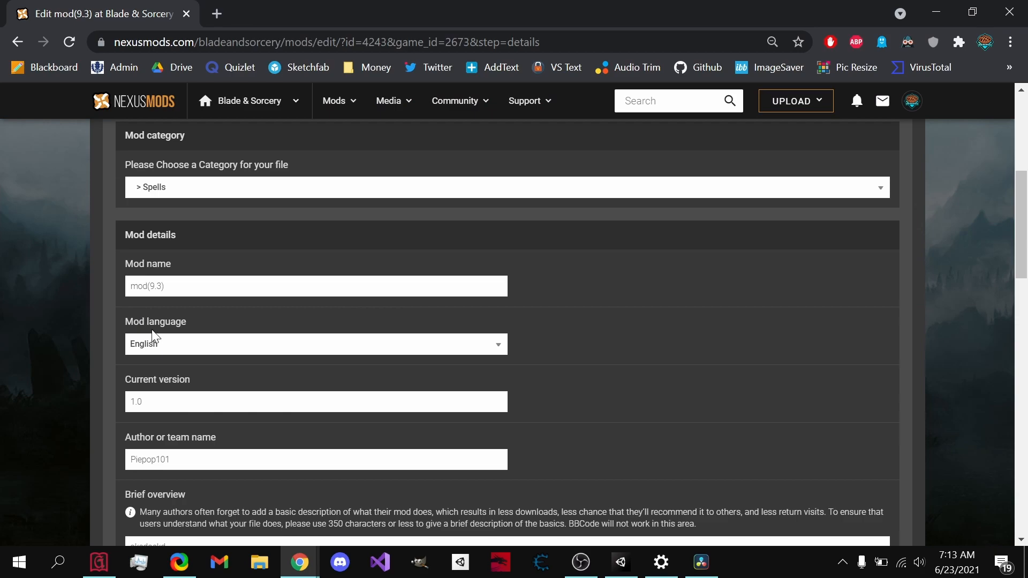
drag(145, 402, 137, 402)
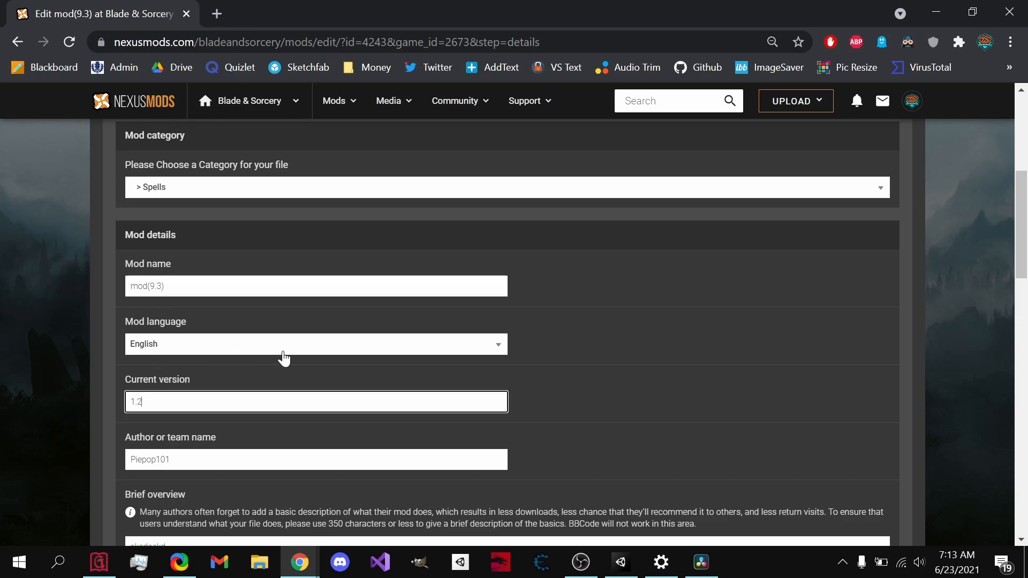
scroll(287, 355, up, 5)
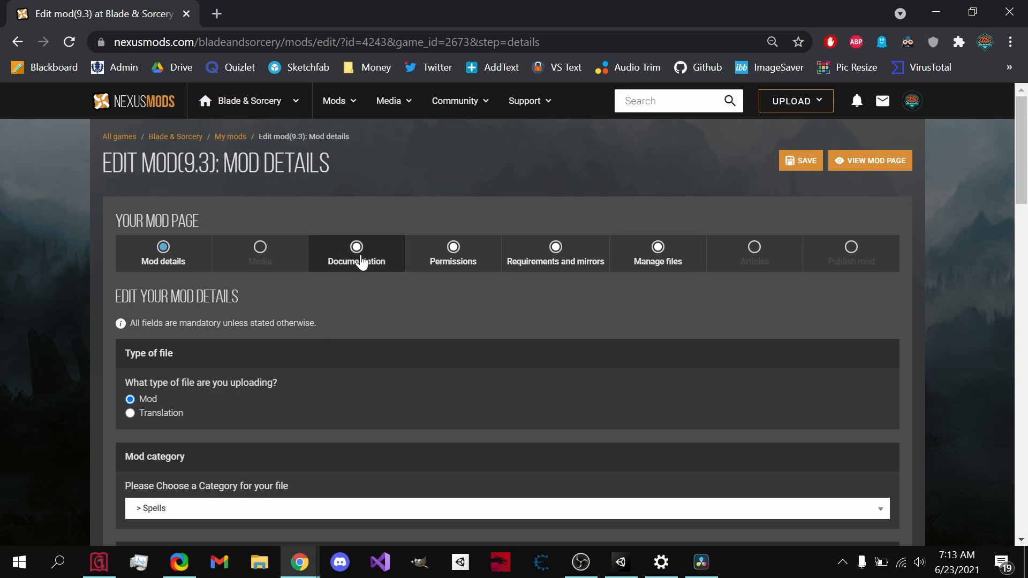
click(804, 161)
click(720, 293)
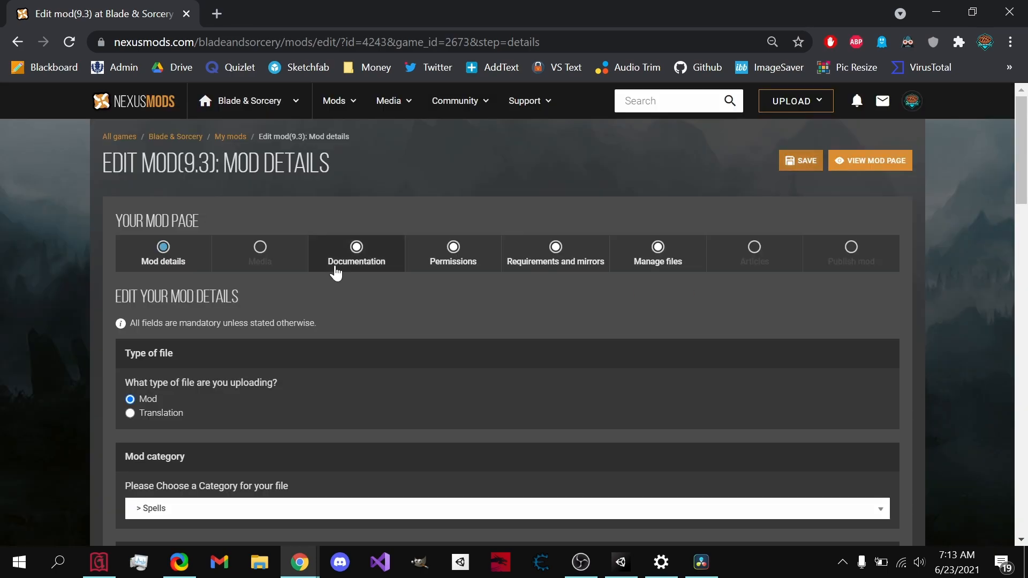
Add a version 1.2 changelog with the entry "asdasd" in the Documentation stage and save it
click(336, 269)
scroll(337, 273, down, 5)
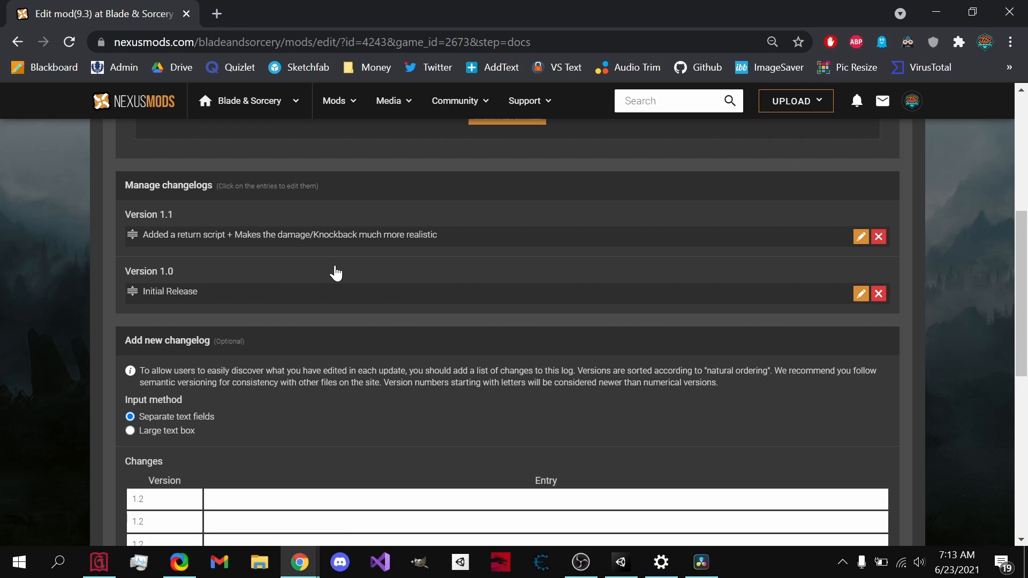
click(211, 499)
text(asdasd)
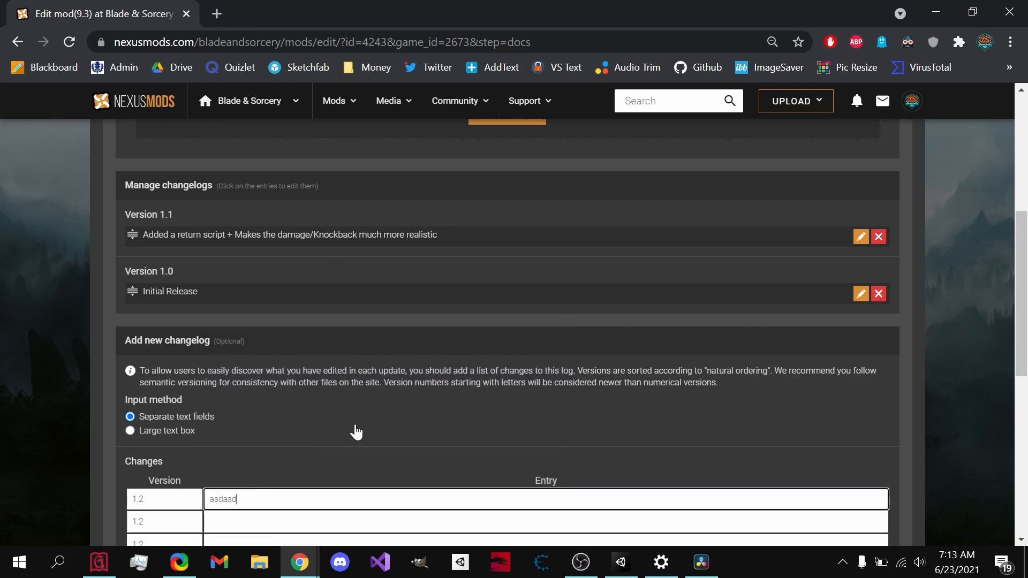
scroll(834, 465, down, 3)
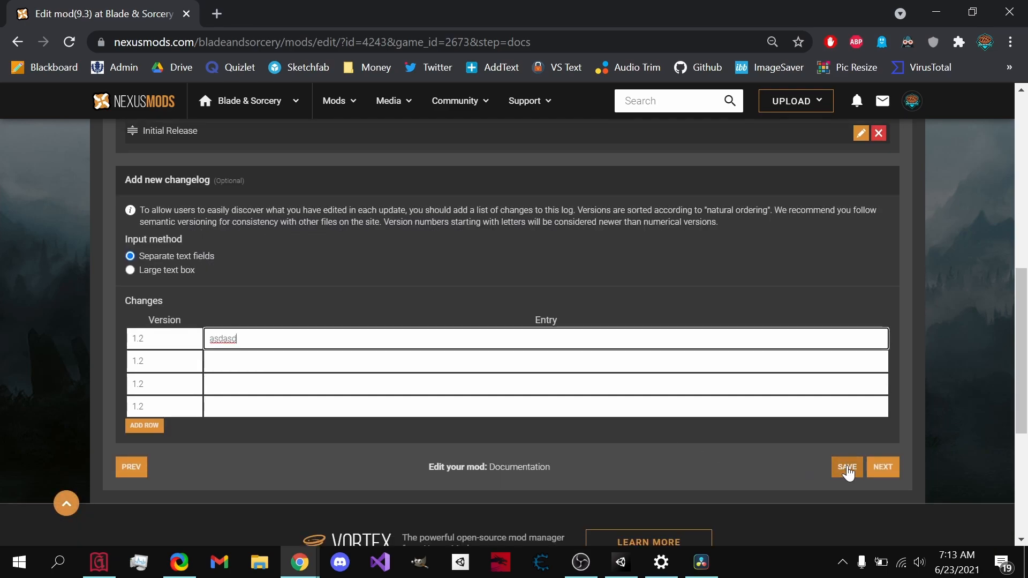
click(846, 468)
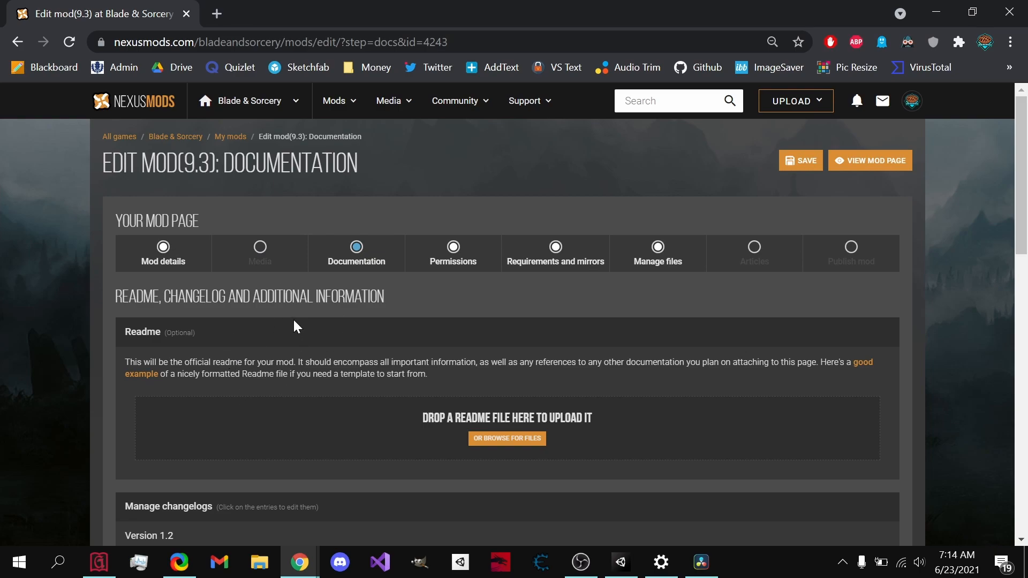
Review the saved changelogs, and check the current version field in the Mod details stage
scroll(294, 321, down, 3)
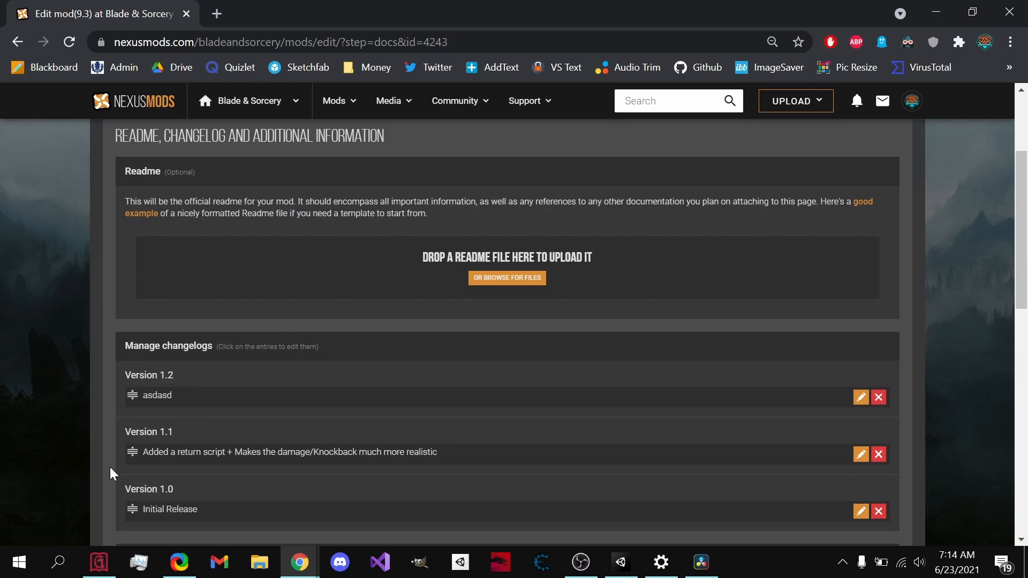
scroll(107, 500, up, 1)
scroll(109, 460, up, 2)
click(175, 267)
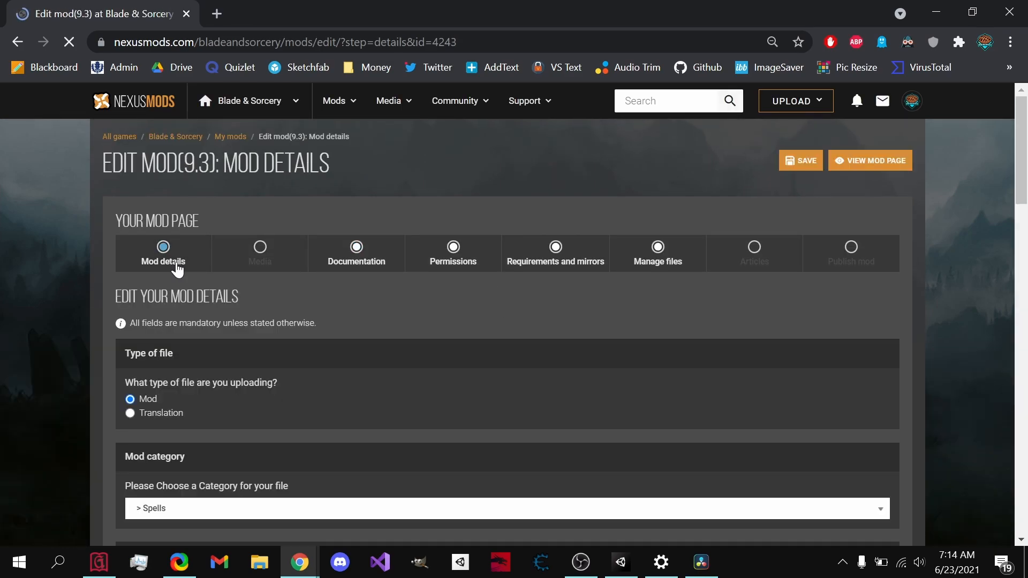
scroll(215, 321, down, 6)
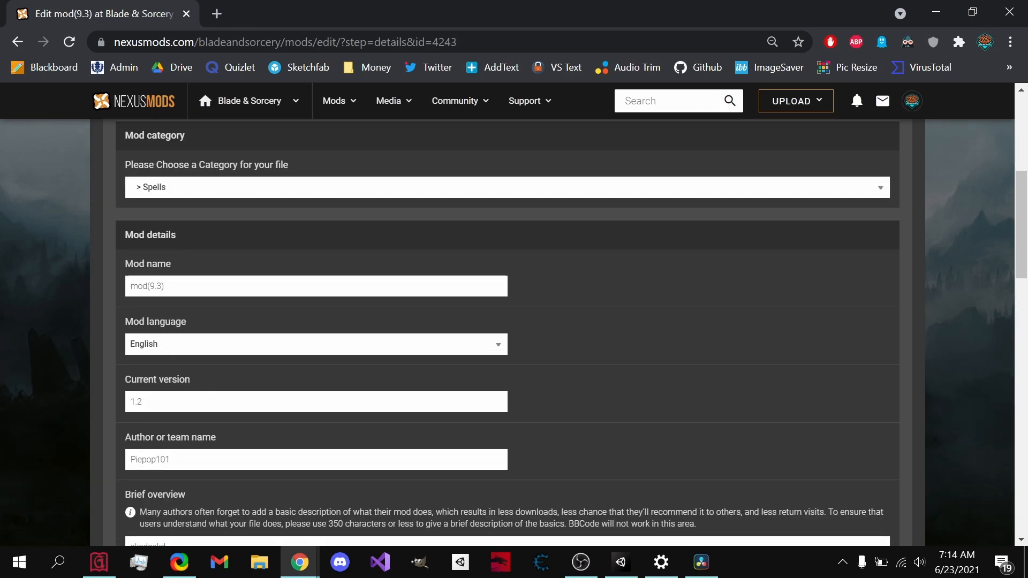